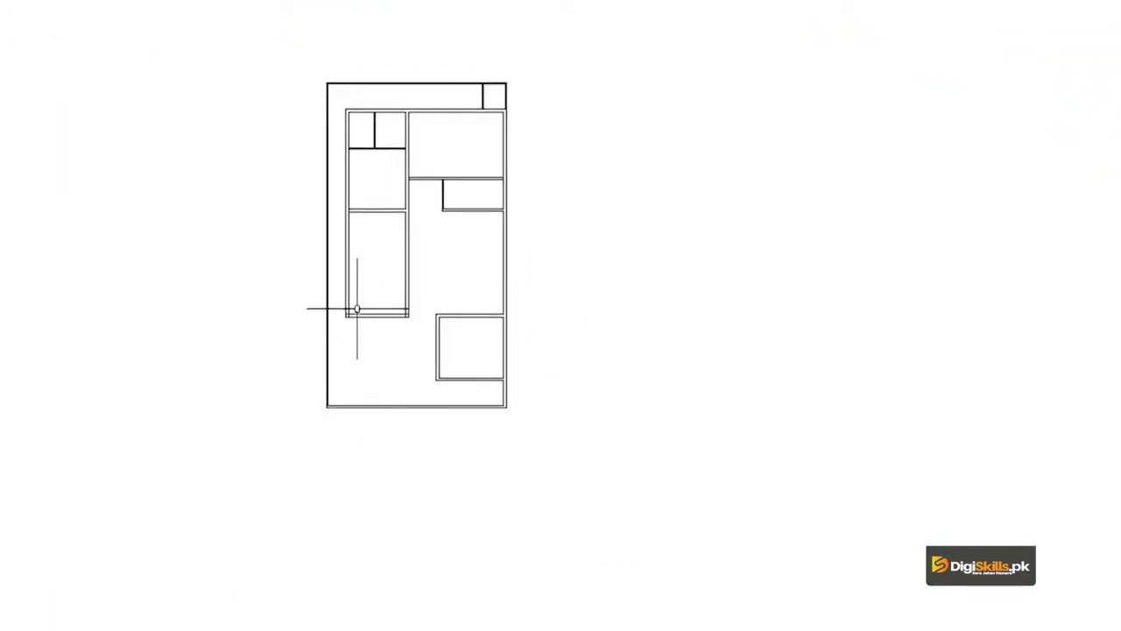
scroll(375, 253, "up", 2)
scroll(376, 263, "up", 2)
scroll(338, 537, "up", 4)
scroll(345, 558, "up", 3)
scroll(342, 557, "down", 5)
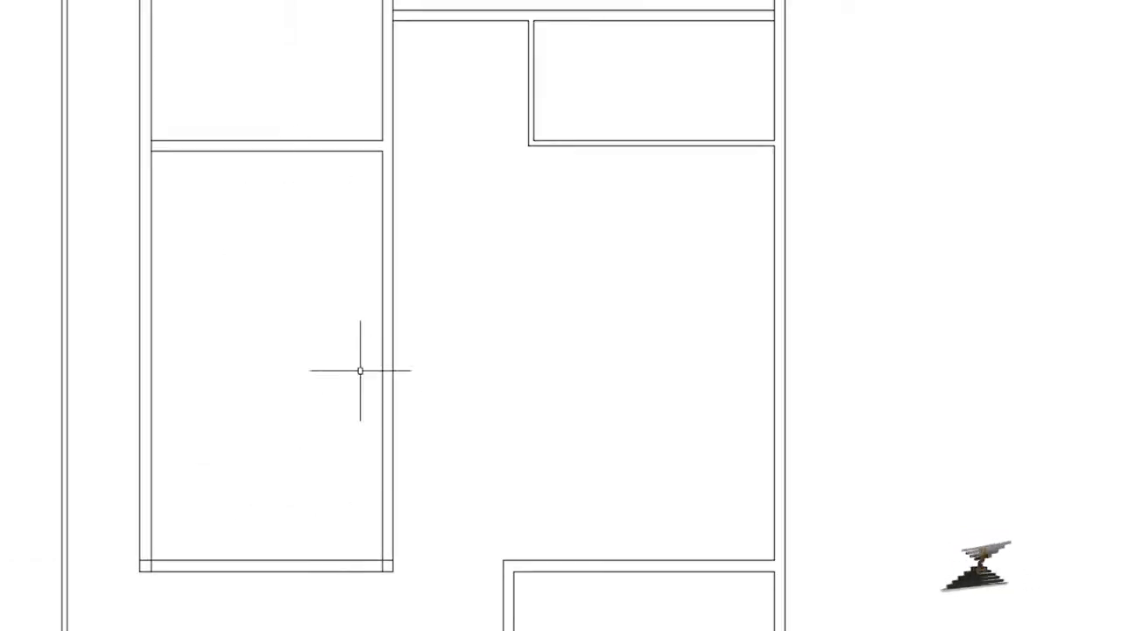
scroll(440, 592, "down", 2)
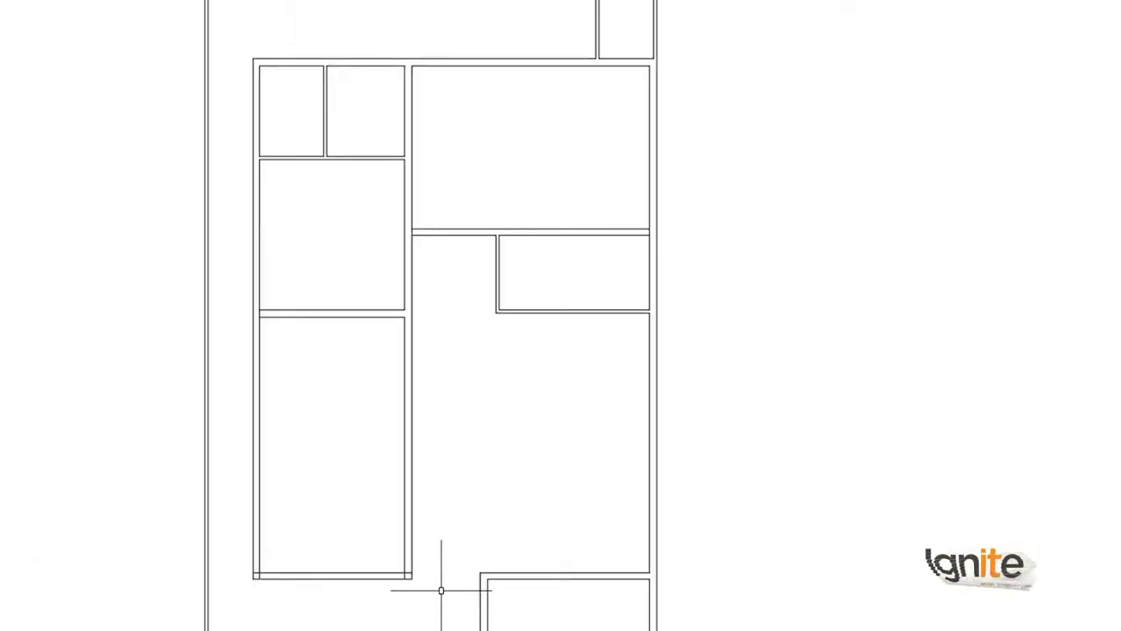
scroll(388, 440, "down", 2)
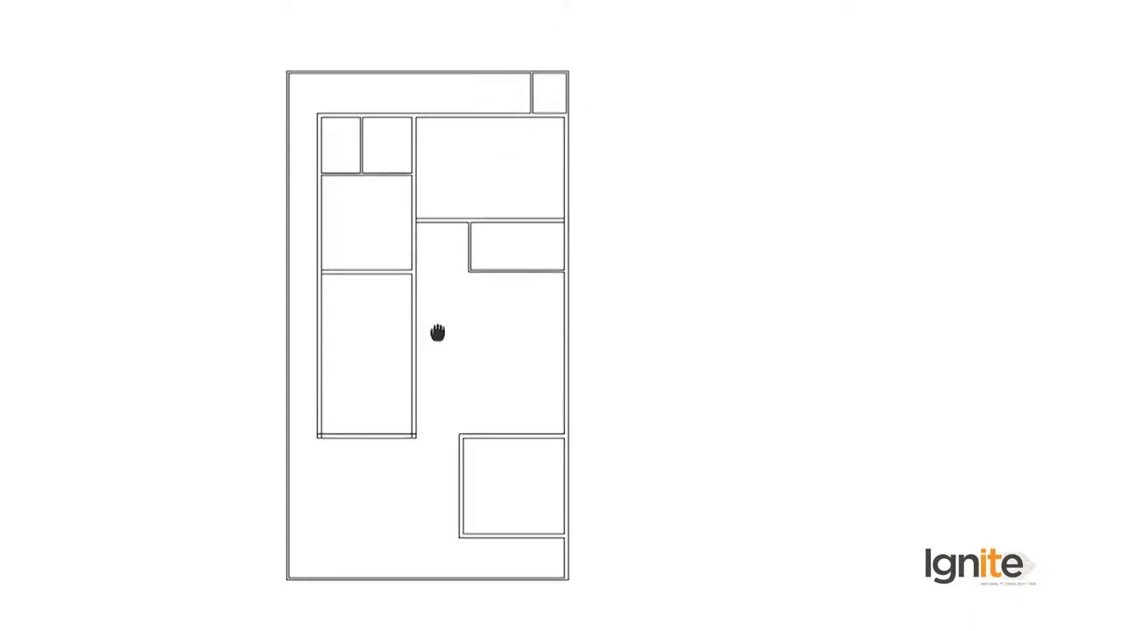
middle_click_drag(438, 330, 257, 311)
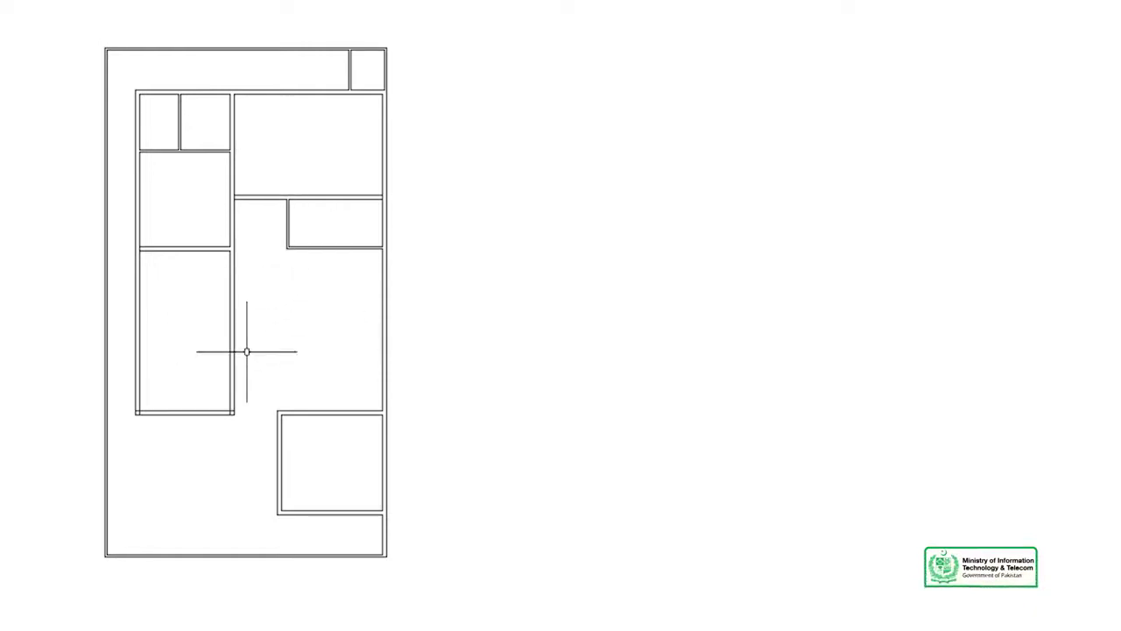
scroll(211, 337, "up", 2)
scroll(114, 447, "up", 2)
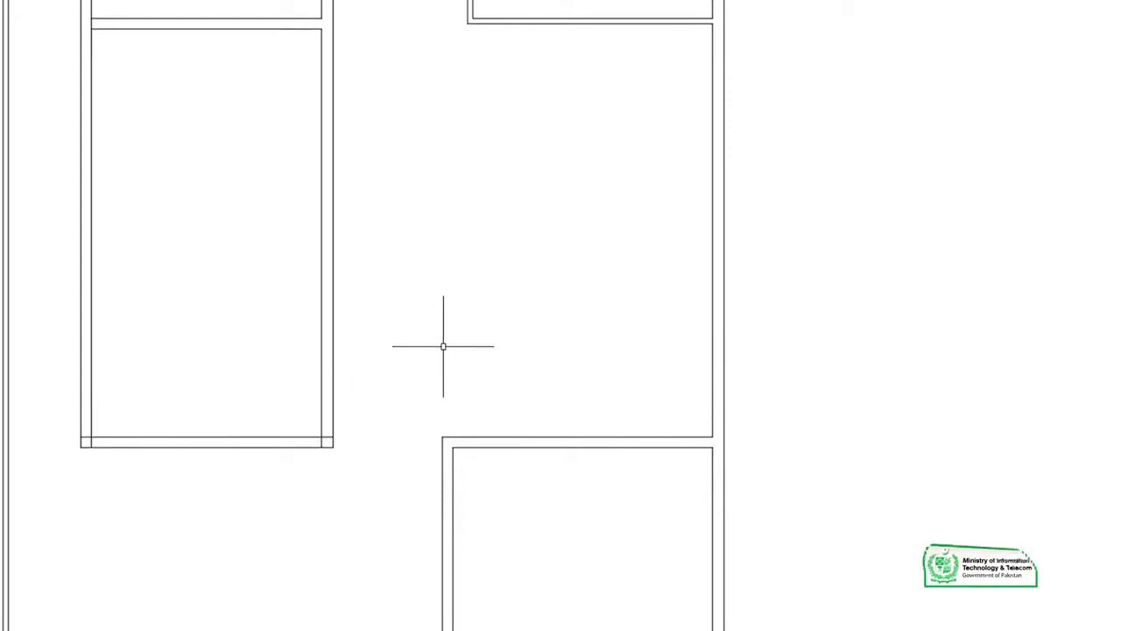
scroll(251, 493, "up", 2)
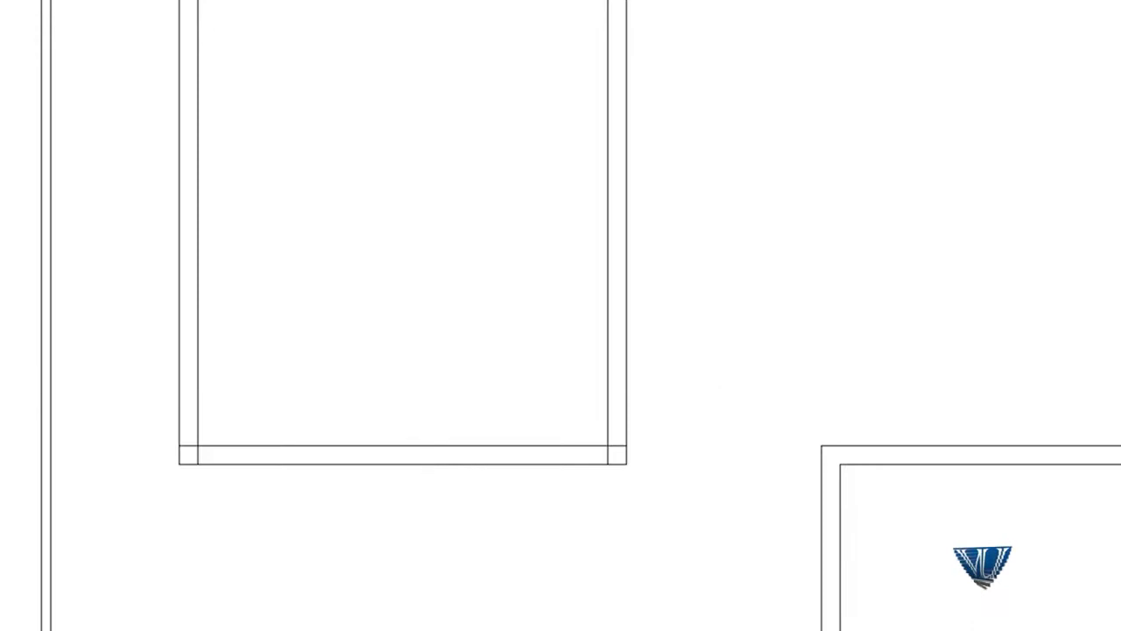
scroll(424, 450, "down", 2)
Offset the left room's bottom wall line 7'-0" upward into the room.
type("o")
key("Return")
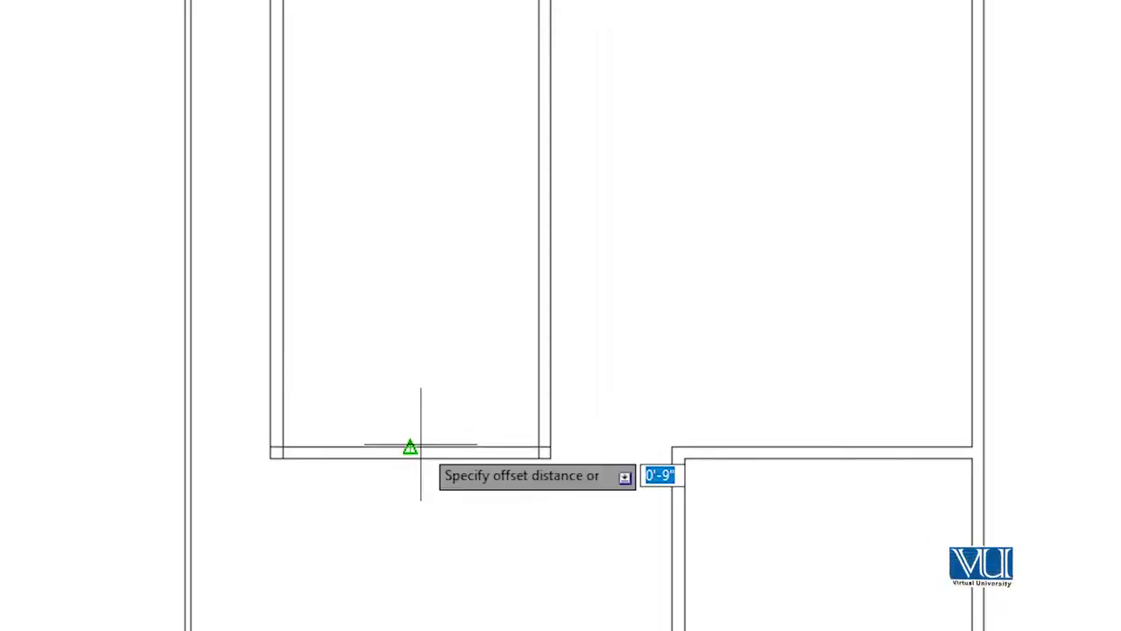
key("Return")
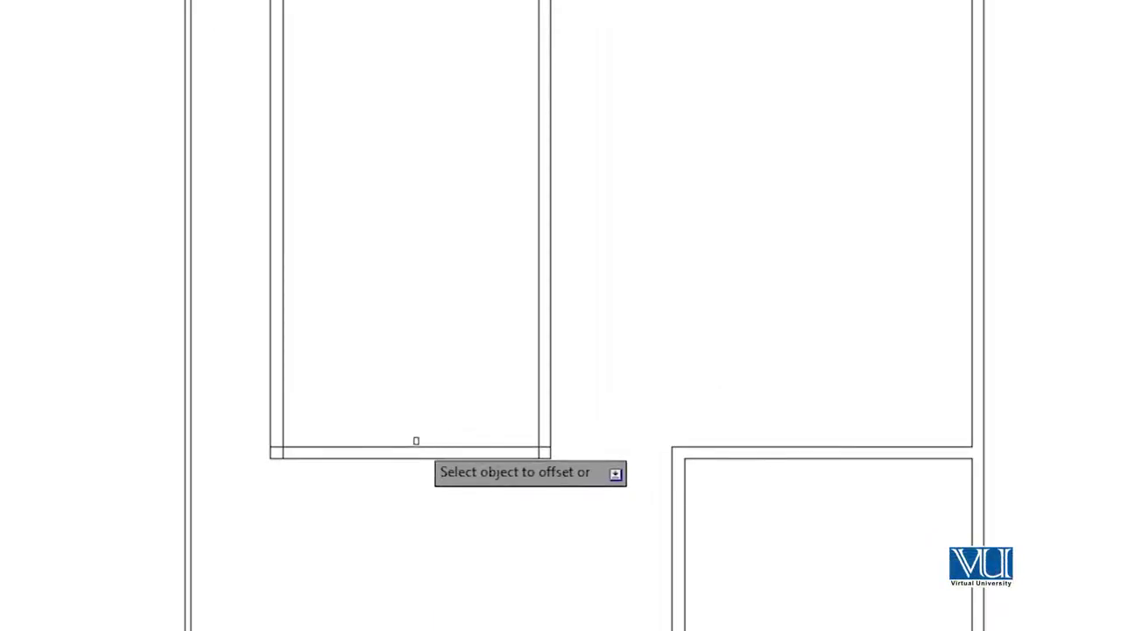
left_click(414, 445)
left_click(391, 241)
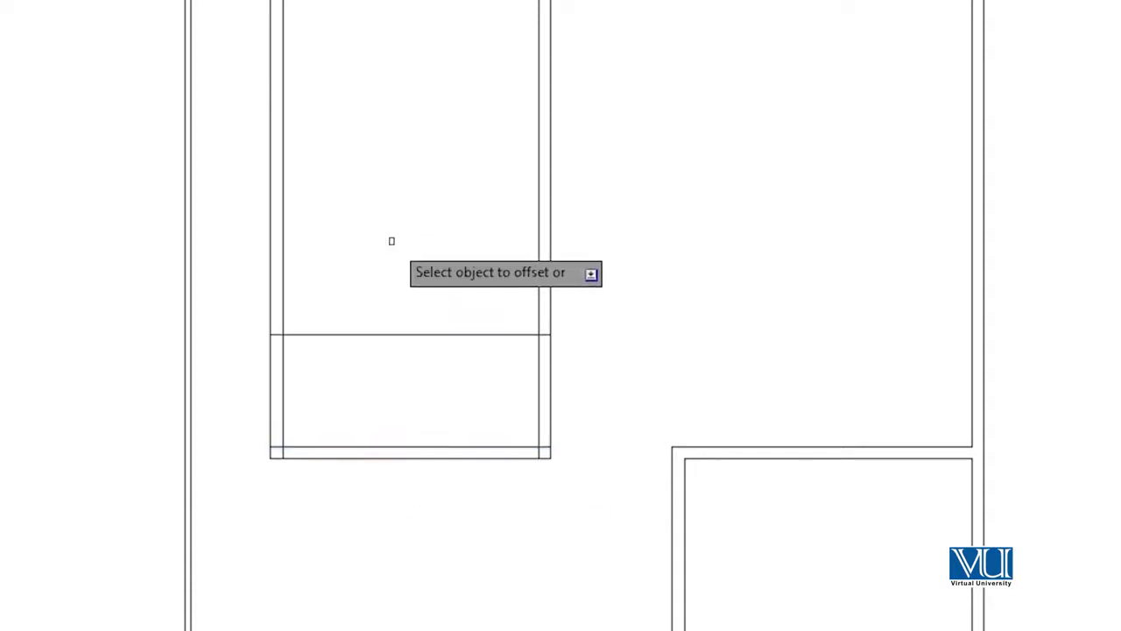
key("Return")
scroll(404, 346, "up", 2)
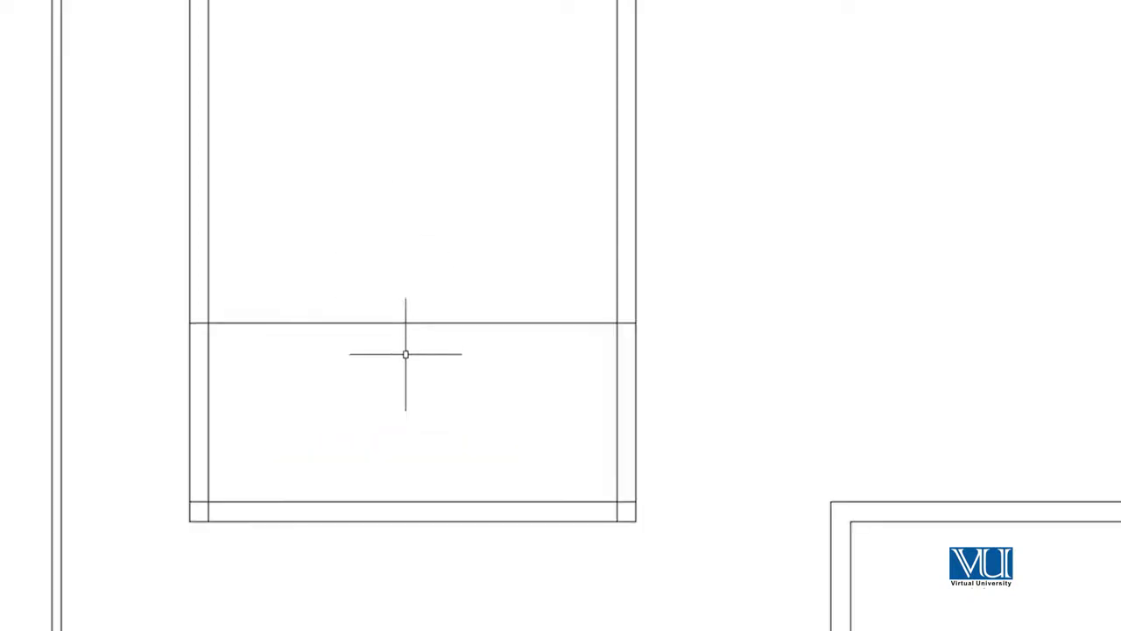
type("o")
Offset the new line 4.5" upward to give the interior wall its thickness.
key("Return")
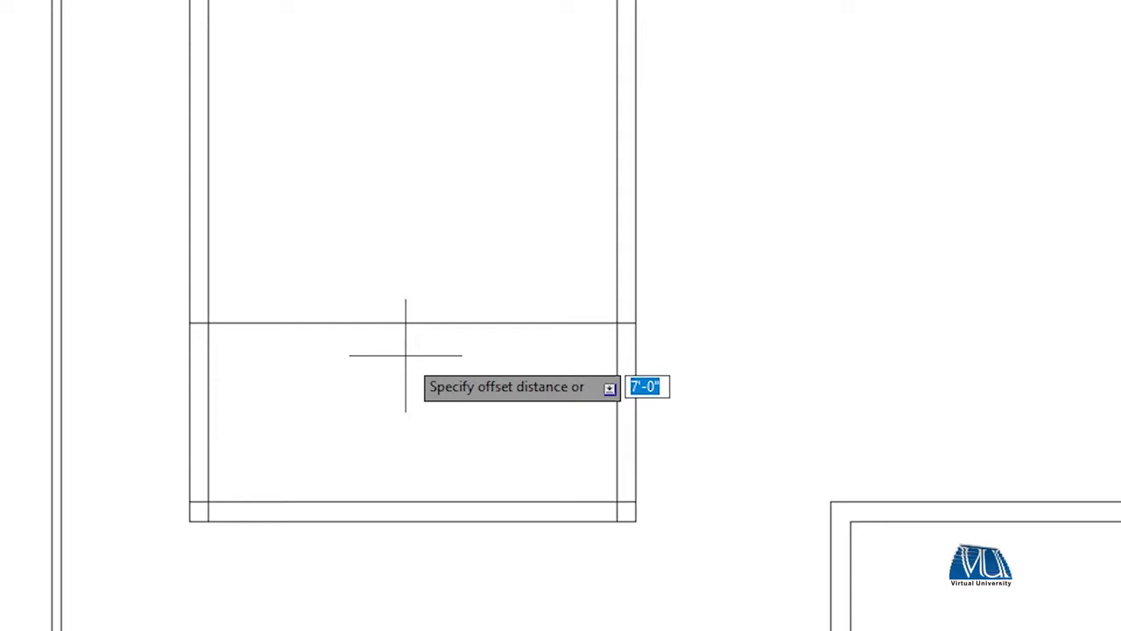
key("Return")
left_click(415, 323)
left_click(418, 263)
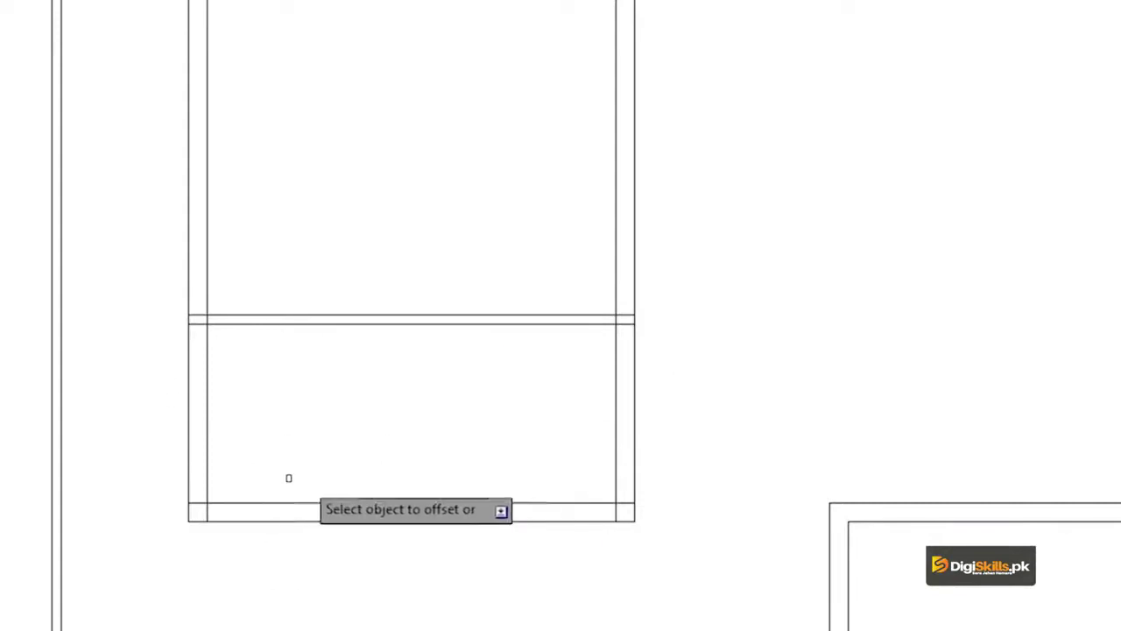
scroll(330, 322, "down", 2)
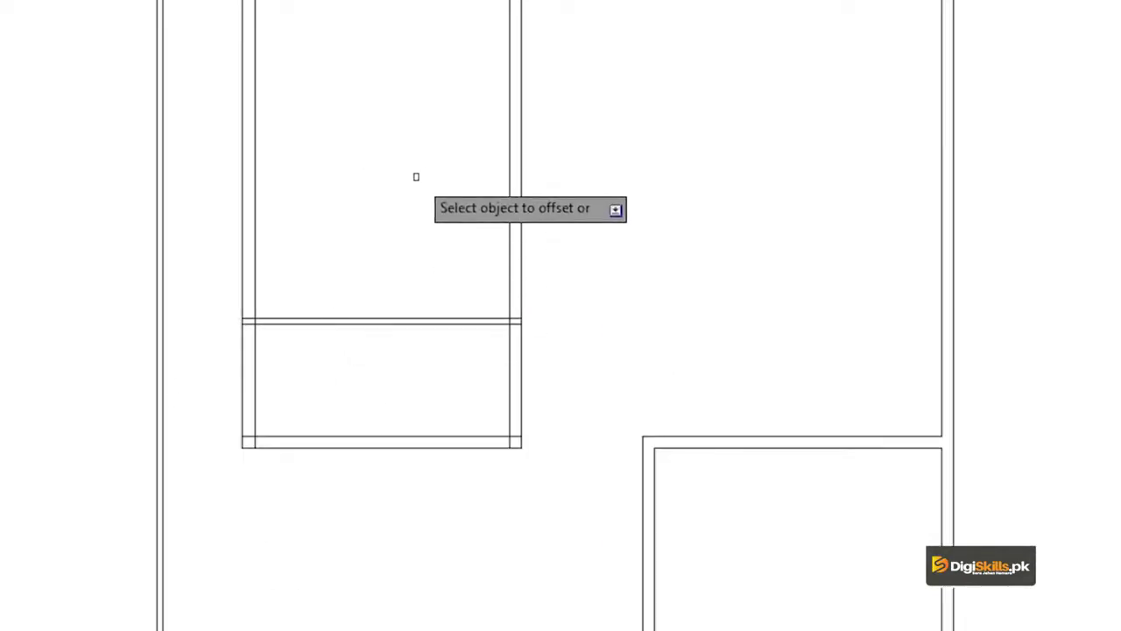
scroll(285, 471, "up", 2)
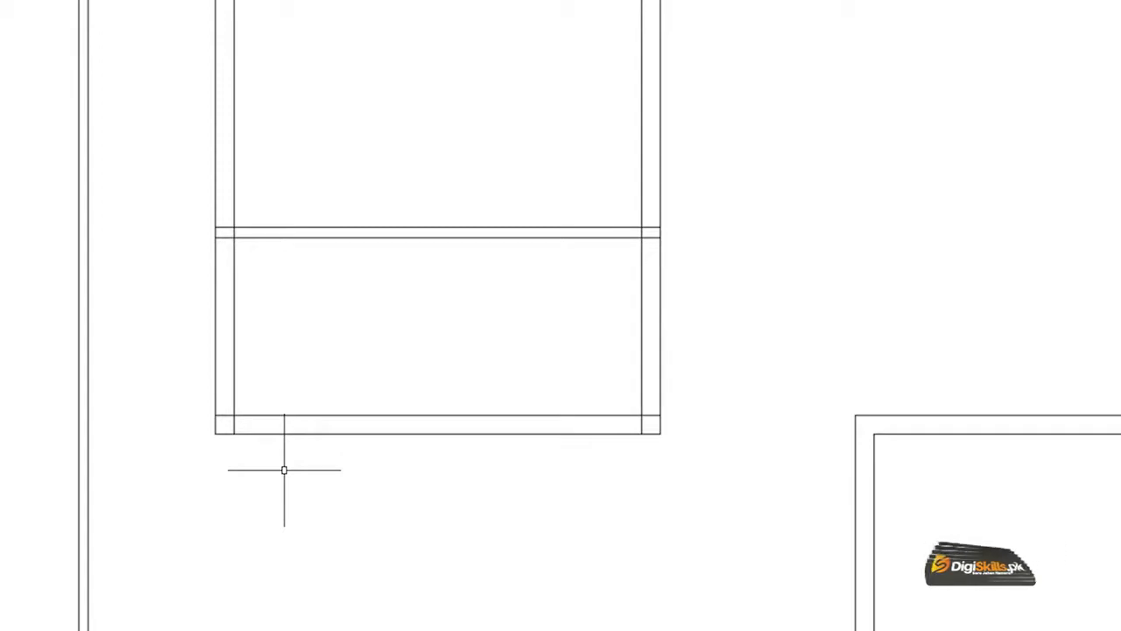
scroll(283, 470, "down", 2)
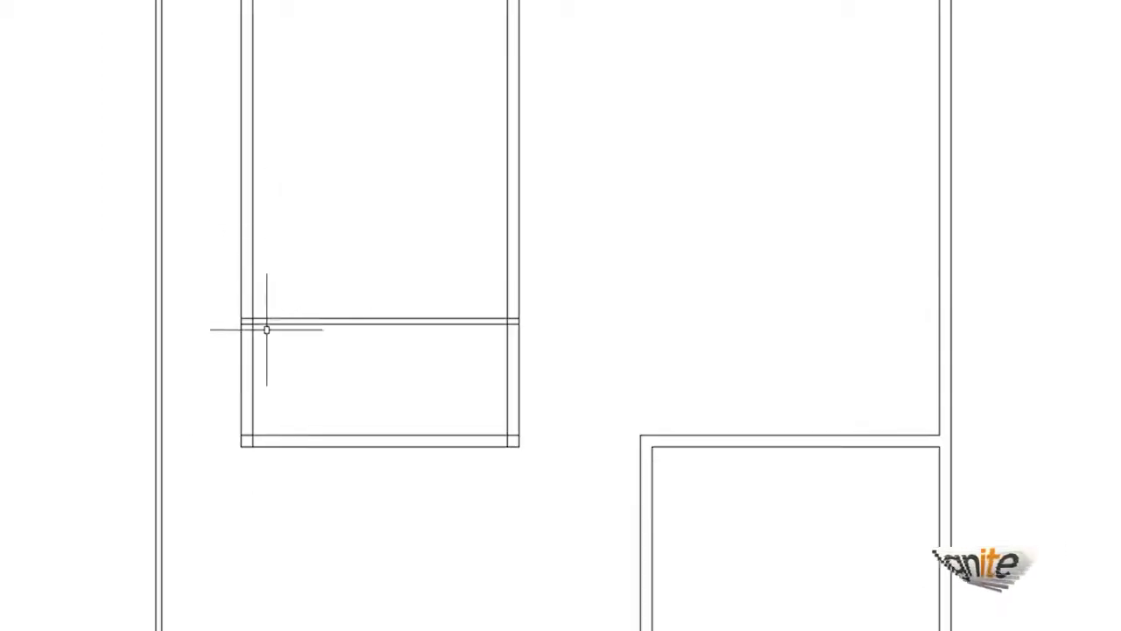
scroll(272, 351, "up", 4)
scroll(283, 330, "up", 2)
scroll(294, 319, "down", 2)
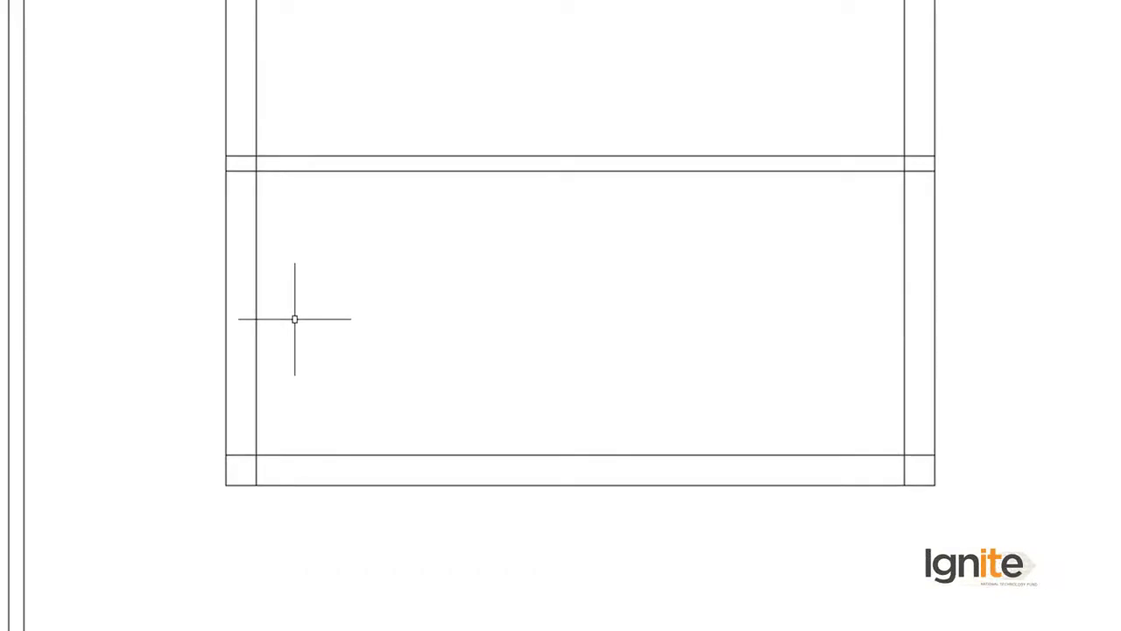
scroll(615, 227, "down", 2)
scroll(287, 261, "up", 4)
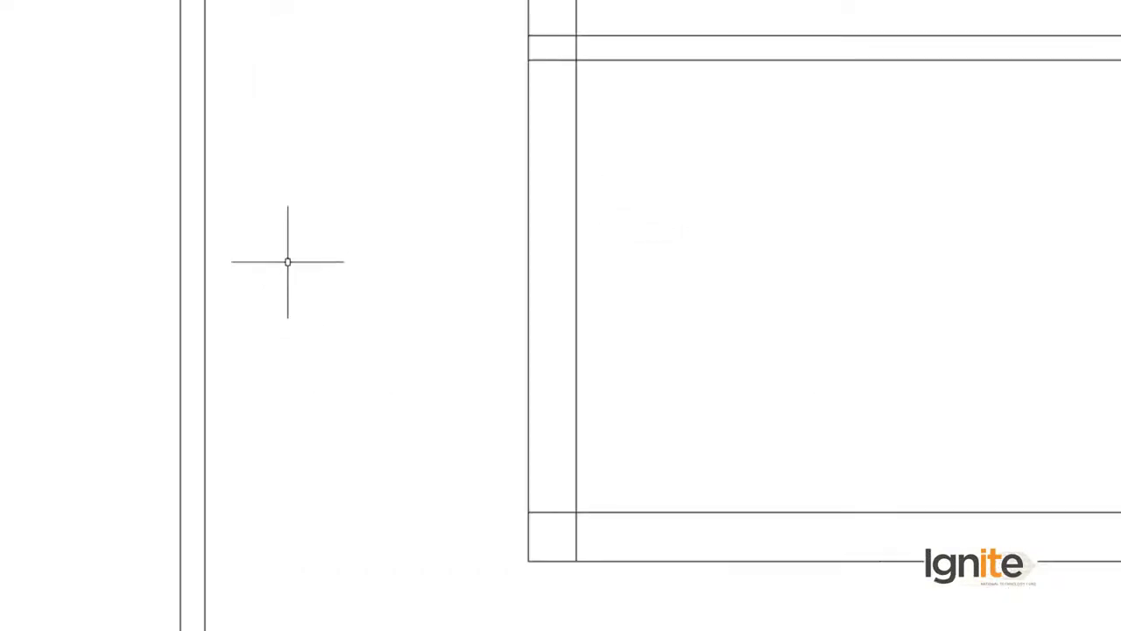
middle_click_drag(670, 149, 572, 244)
Trim the overhanging line segments at the new wall's corner junctions with TR.
type("r")
key("Return")
scroll(531, 200, "up", 3)
scroll(222, 110, "up", 2)
left_click(213, 48)
left_click(226, 375)
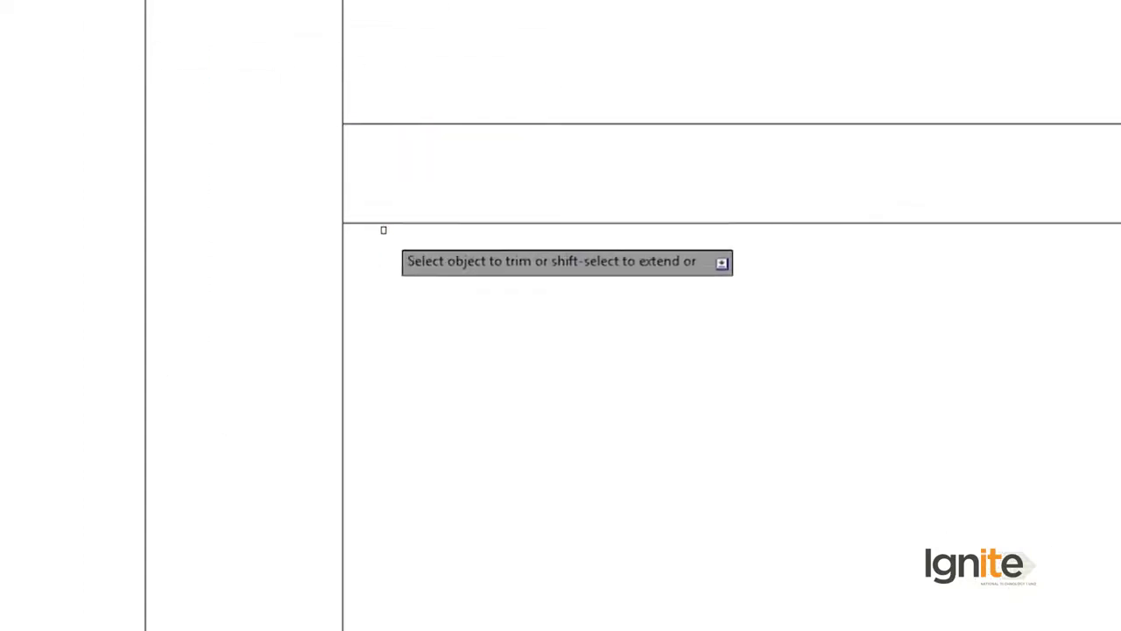
scroll(271, 522, "down", 4)
left_click(298, 383)
left_click(296, 469)
left_click(488, 513)
left_click(332, 480)
scroll(332, 480, "down", 5)
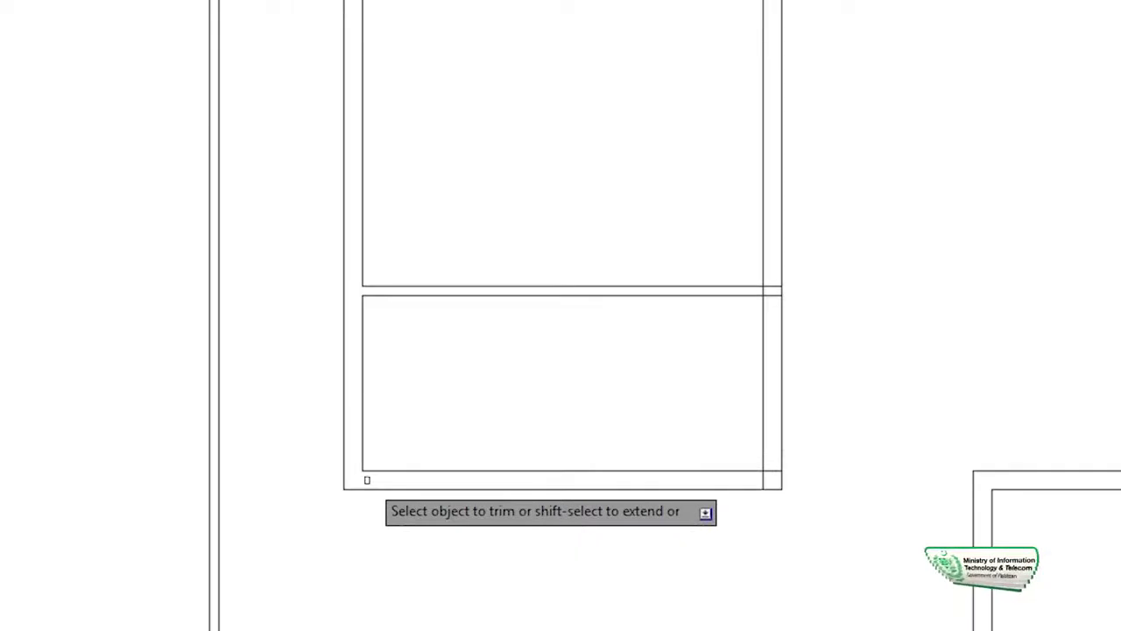
left_click(383, 425)
Pan and zoom across the plan to inspect the lower rooms and right side.
scroll(1042, 621, "down", 2)
mouse_move(1042, 621)
middle_mouse_down()
mouse_move(676, 374)
mouse_move(355, 395)
middle_mouse_up()
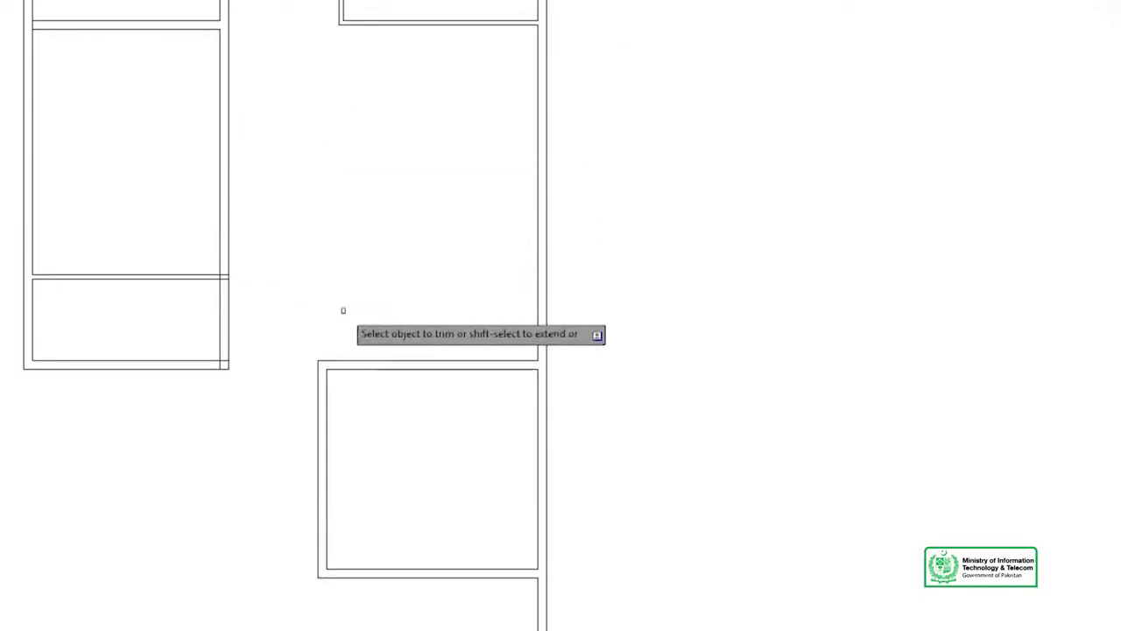
scroll(329, 366, "up", 2)
scroll(320, 364, "up", 2)
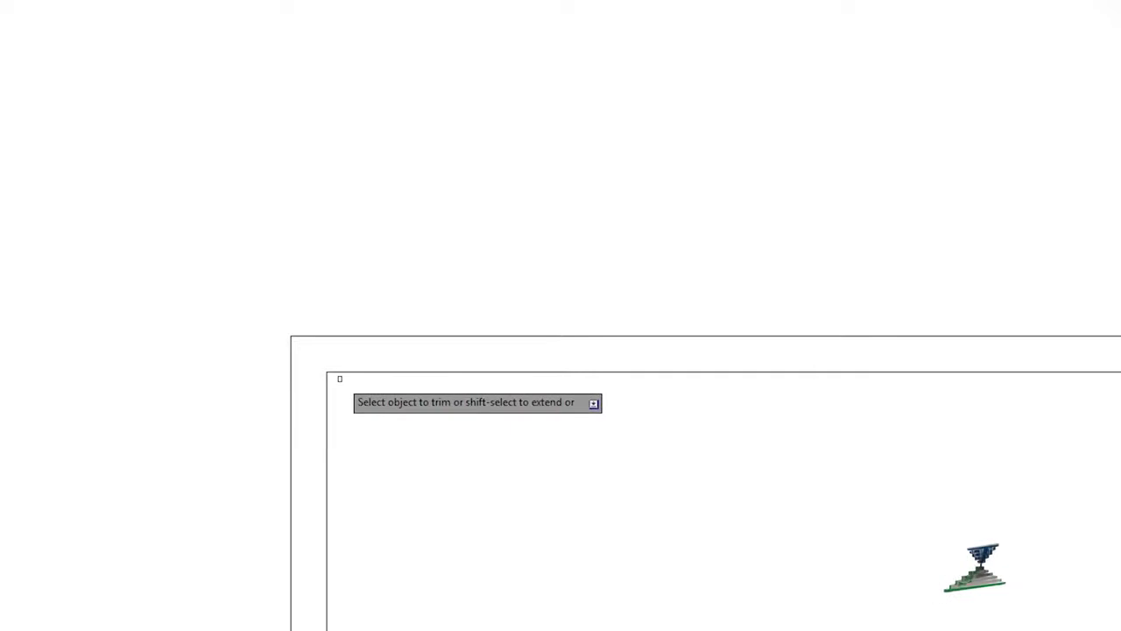
scroll(341, 378, "down", 2)
scroll(339, 377, "down", 1)
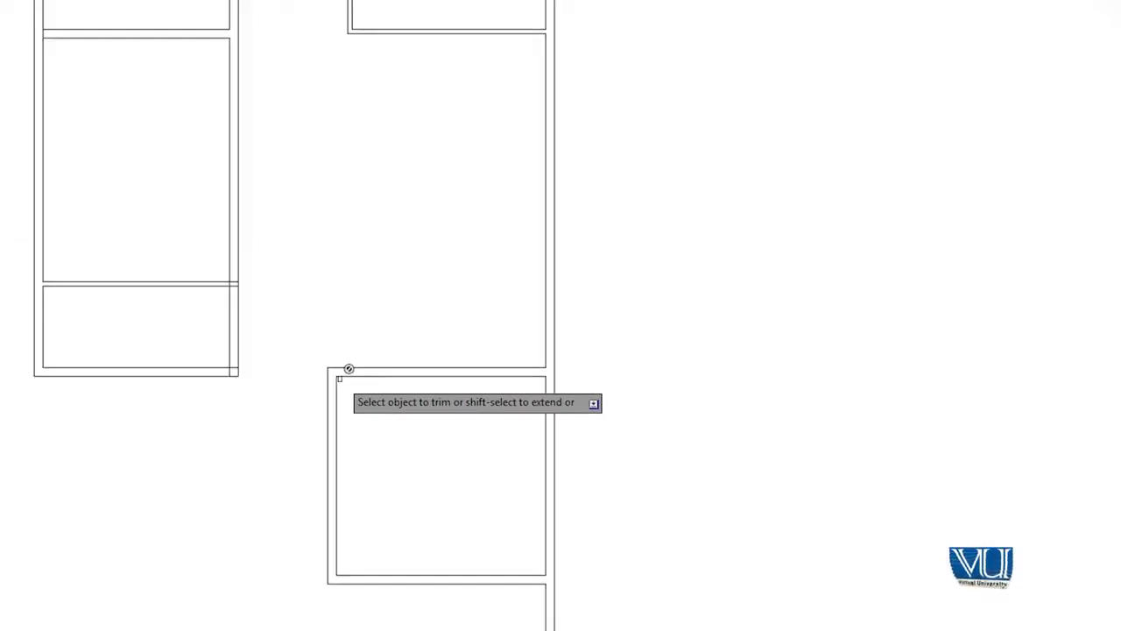
middle_click_drag(339, 377, 235, 348)
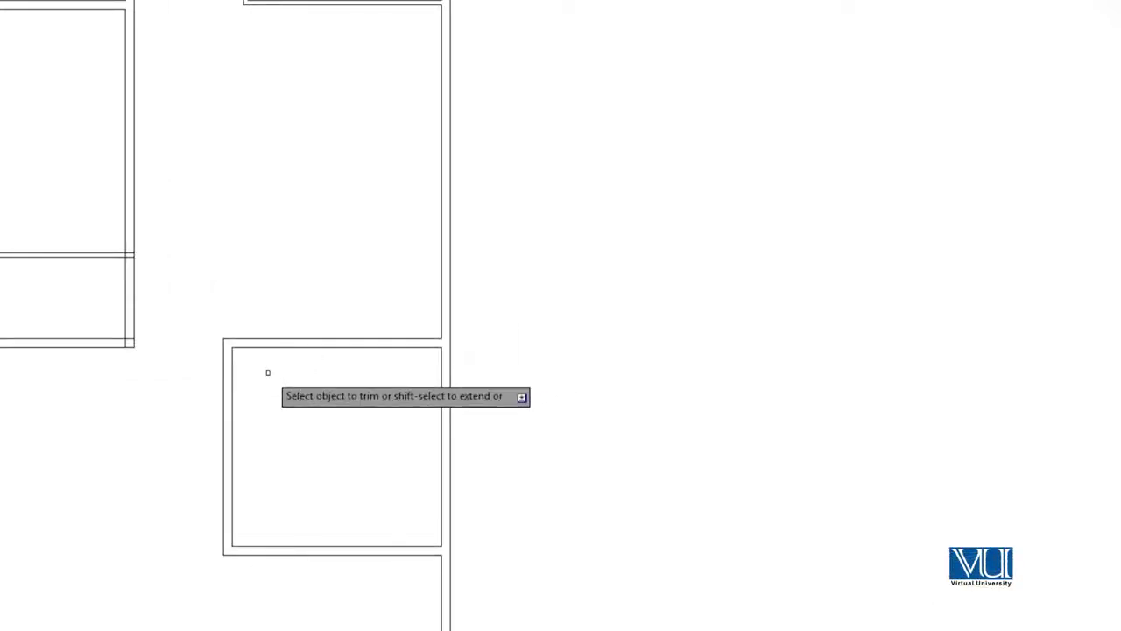
middle_click_drag(336, 325, 521, 321)
scroll(521, 322, "up", 1)
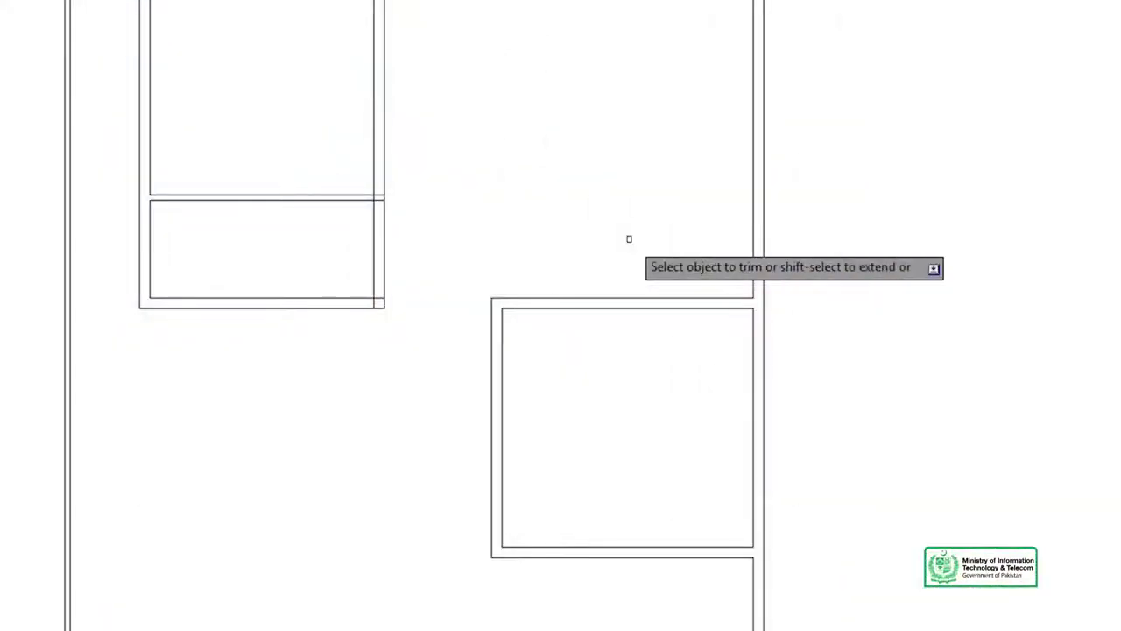
scroll(561, 293, "up", 2)
scroll(749, 290, "up", 2)
scroll(587, 310, "down", 4)
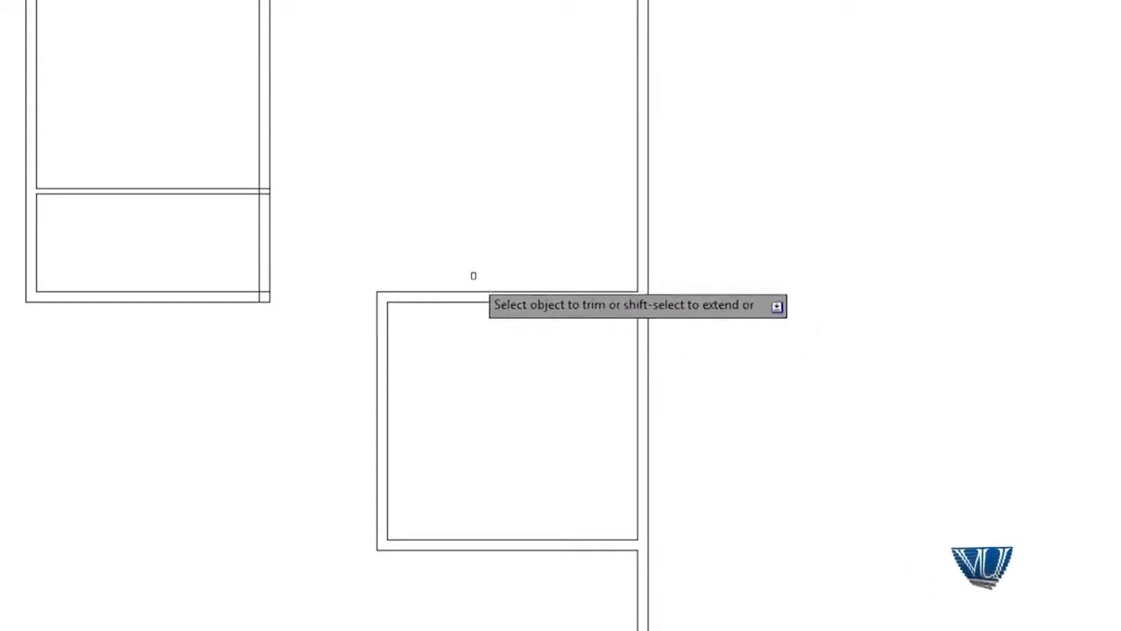
scroll(471, 287, "up", 2)
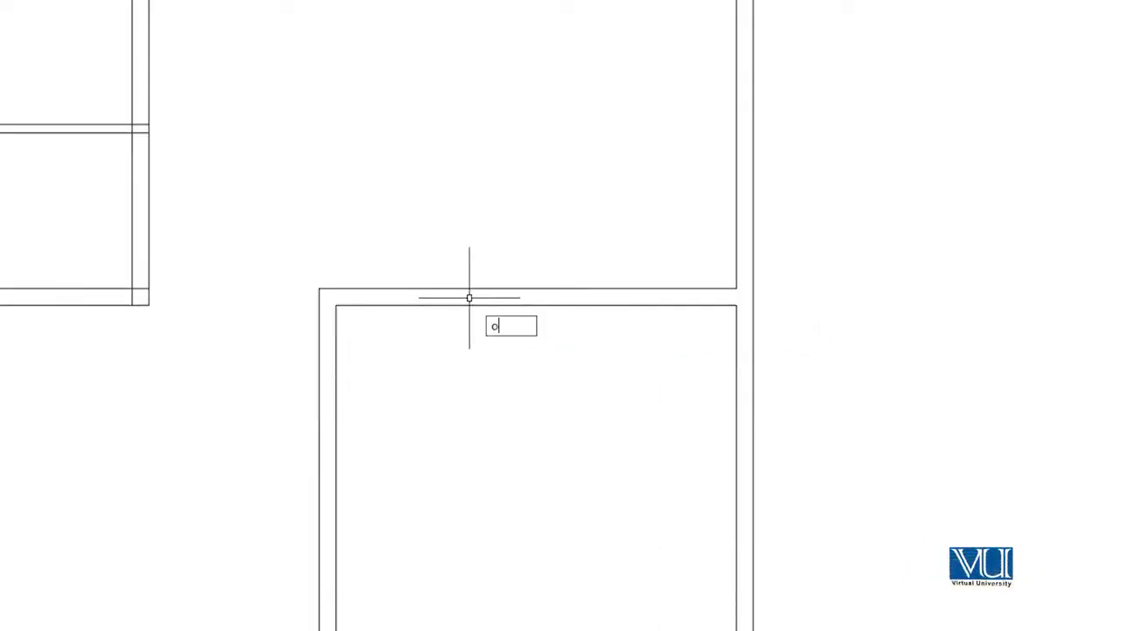
Offset the horizontal wall line above the lower room by 8 upward.
key("Return")
left_click(451, 288)
left_click(462, 112)
key("Return")
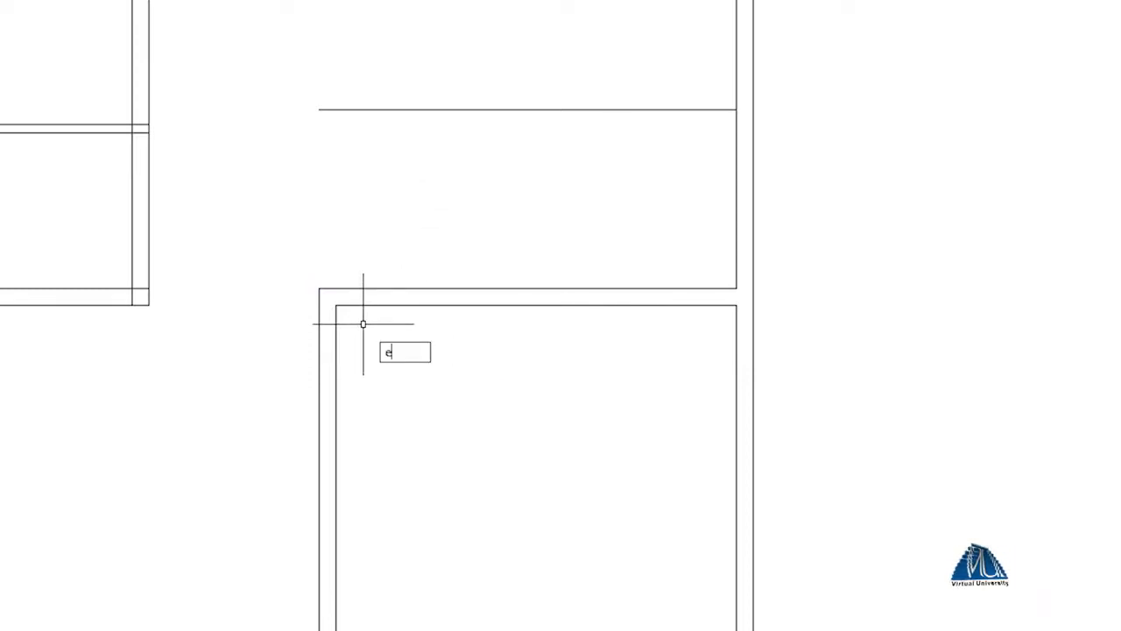
Extend the left wall line up to meet the new offset line.
key("Return")
left_click(318, 303)
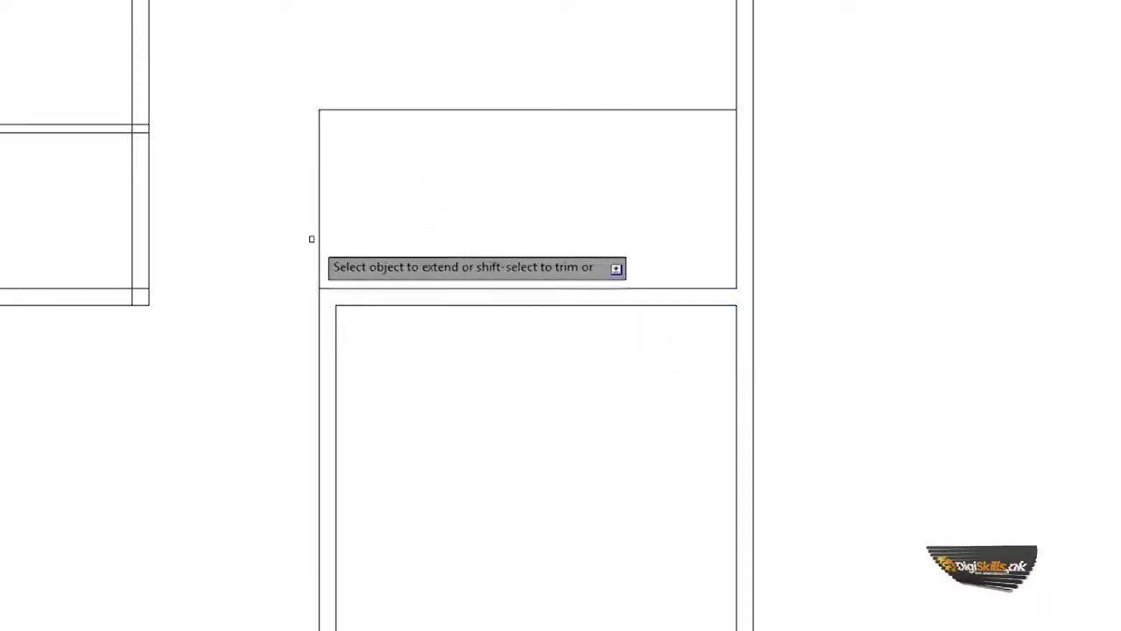
key("Return")
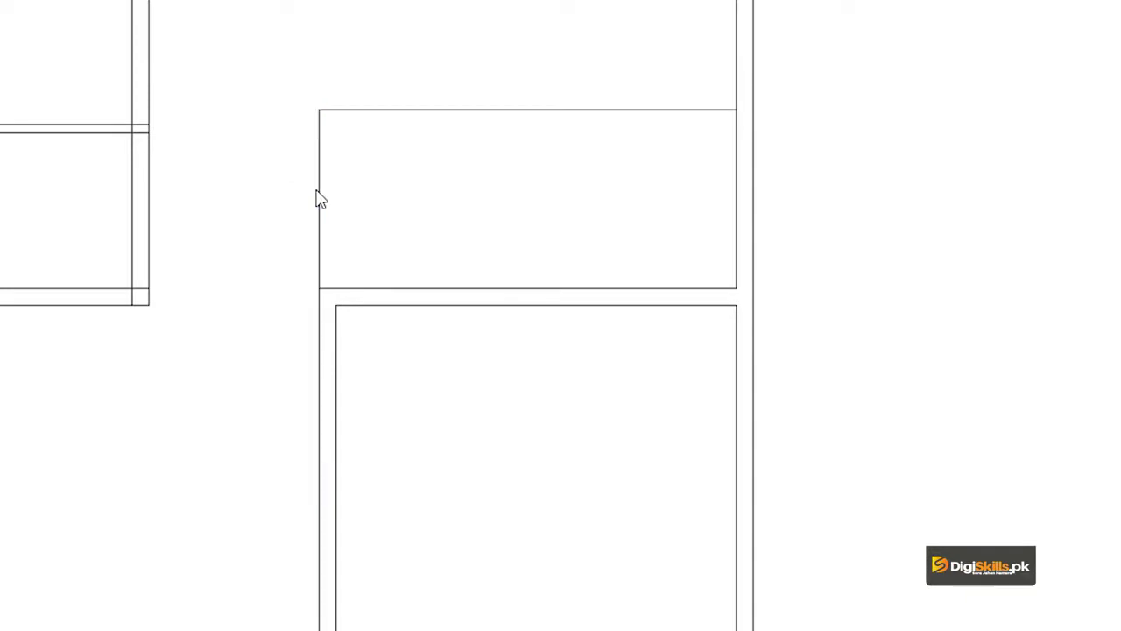
Draw a vertical line closing the upper area's left side.
key("l")
key("Return")
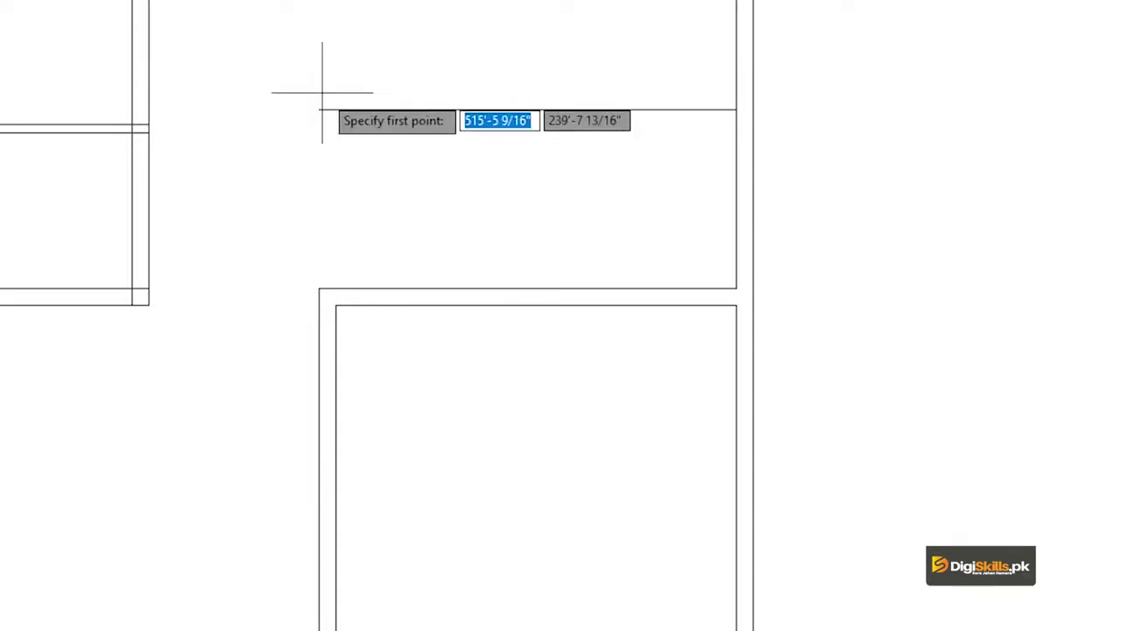
left_click(317, 110)
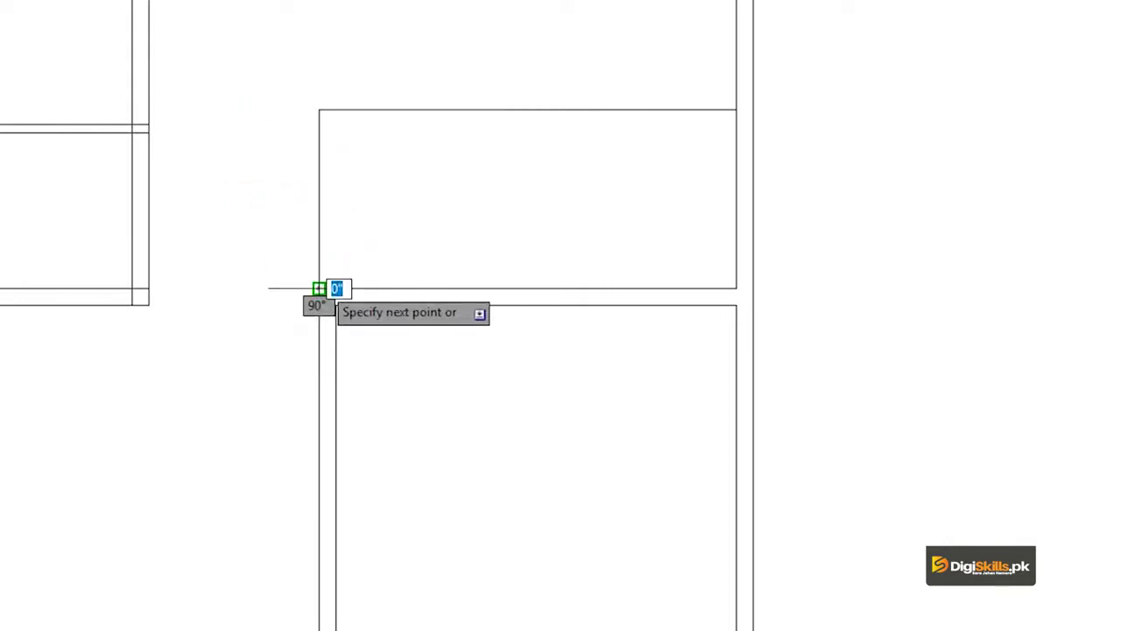
key("Return")
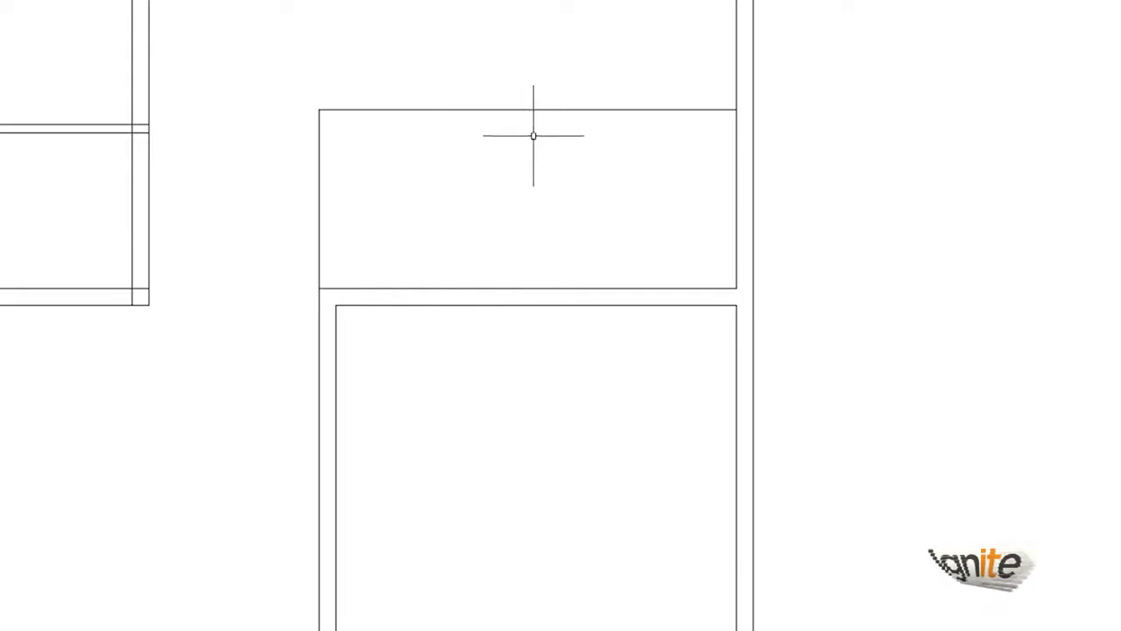
scroll(392, 319, "up", 2)
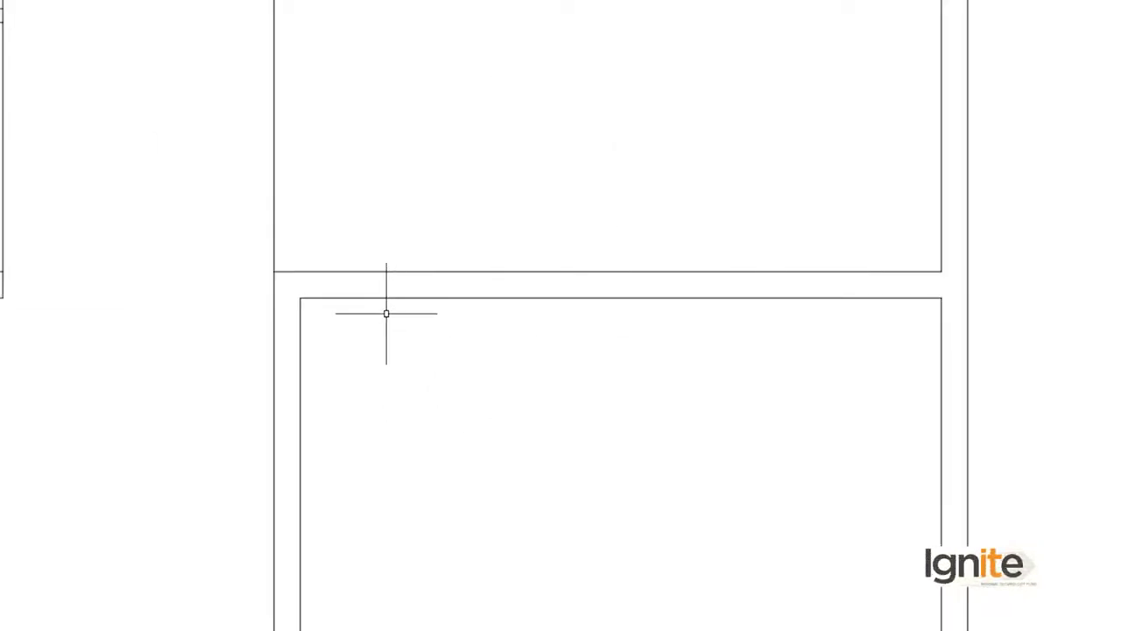
Draw two vertical cut lines across the wall and trim out the wall between them.
key("Return")
left_click(345, 236)
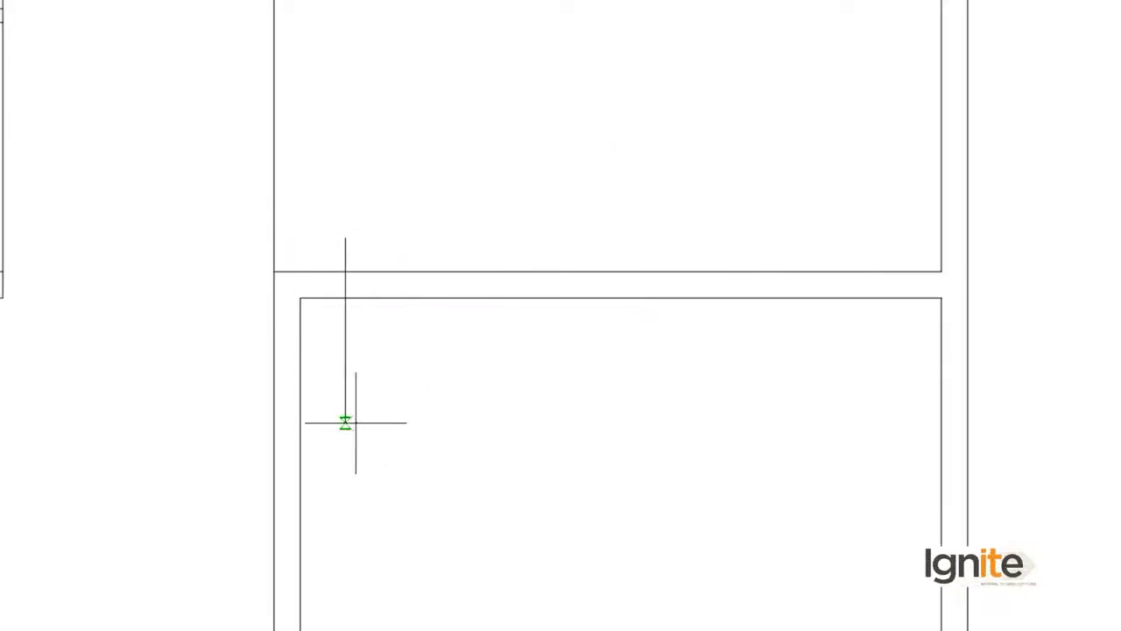
key("Return")
key("Return")
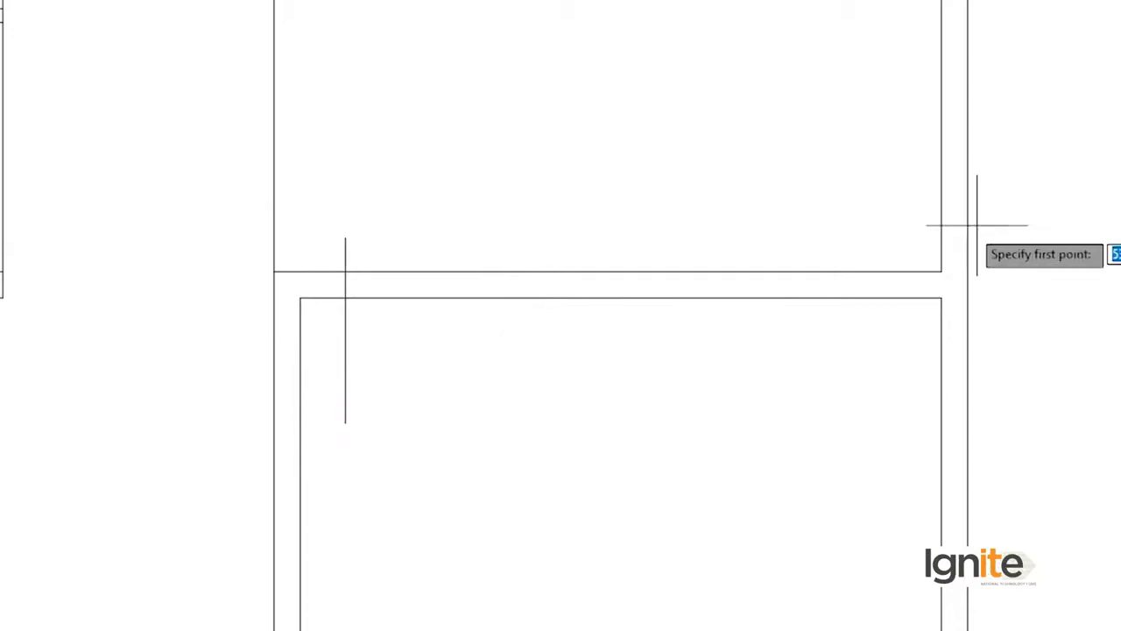
left_click(880, 271)
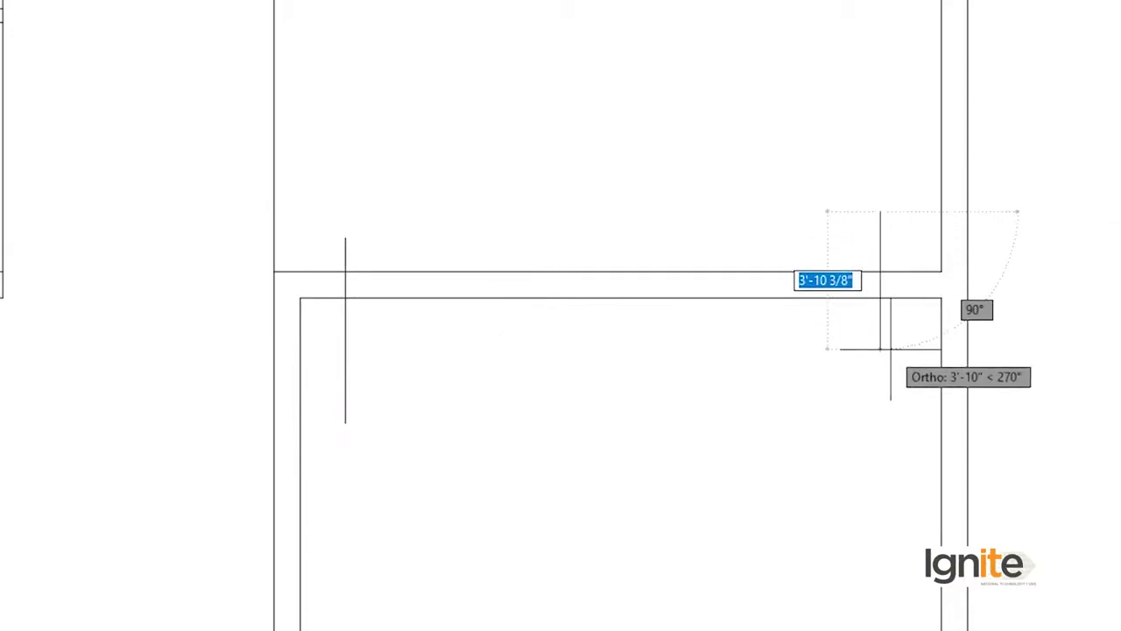
left_click(880, 351)
key("Return")
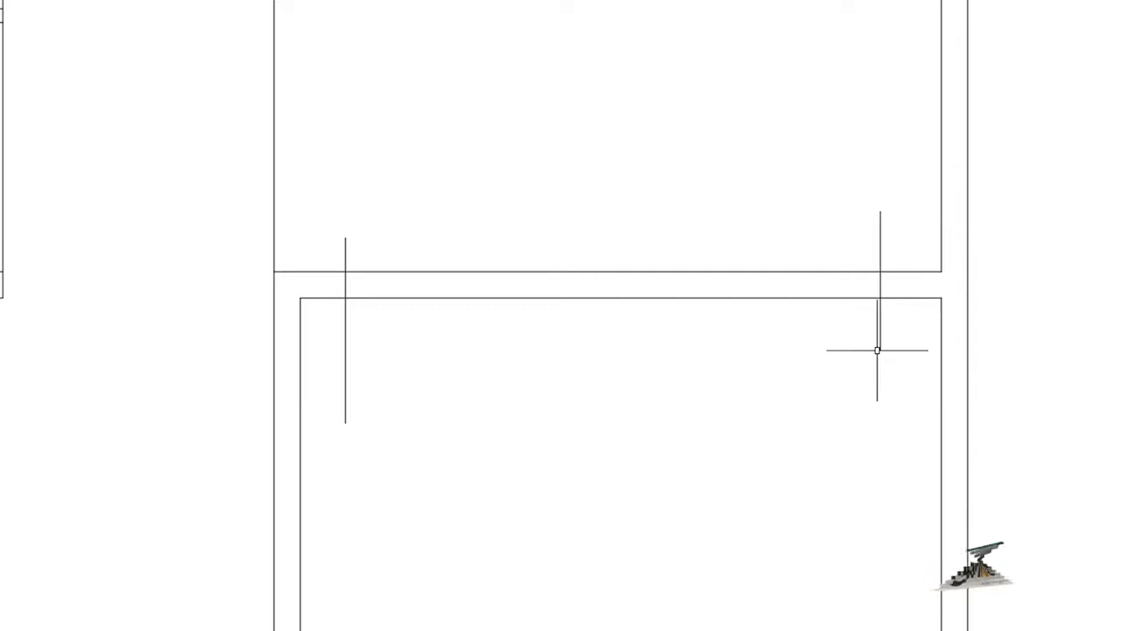
type("tr")
key("Return")
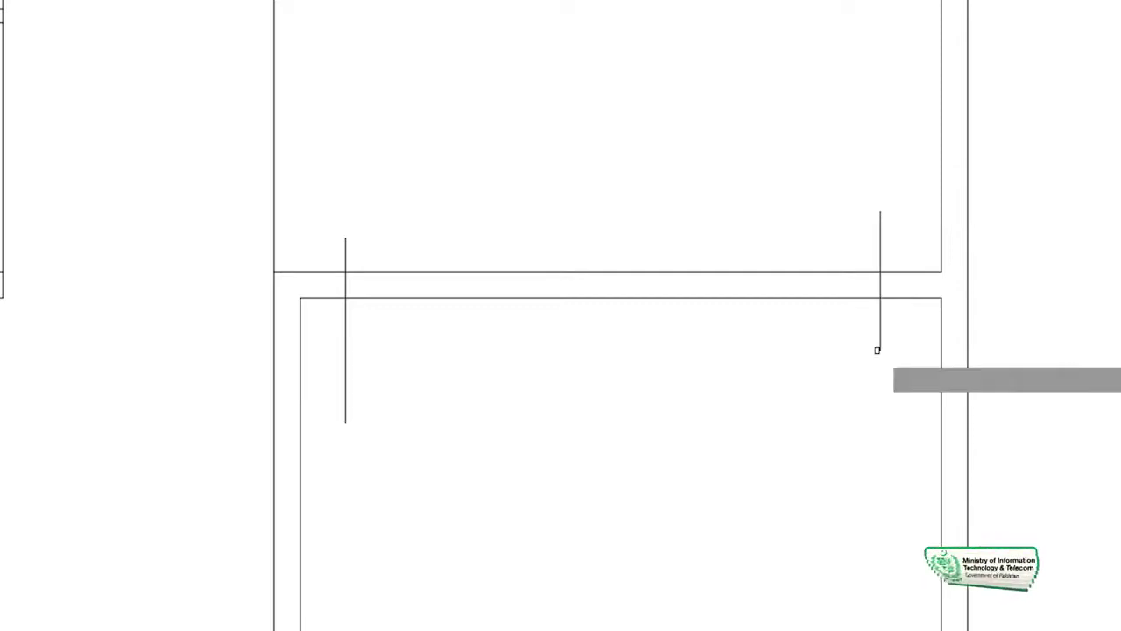
left_click_drag(750, 195, 670, 385)
Trim both cut lines flush with the wall faces on each side of the opening.
left_click(345, 382)
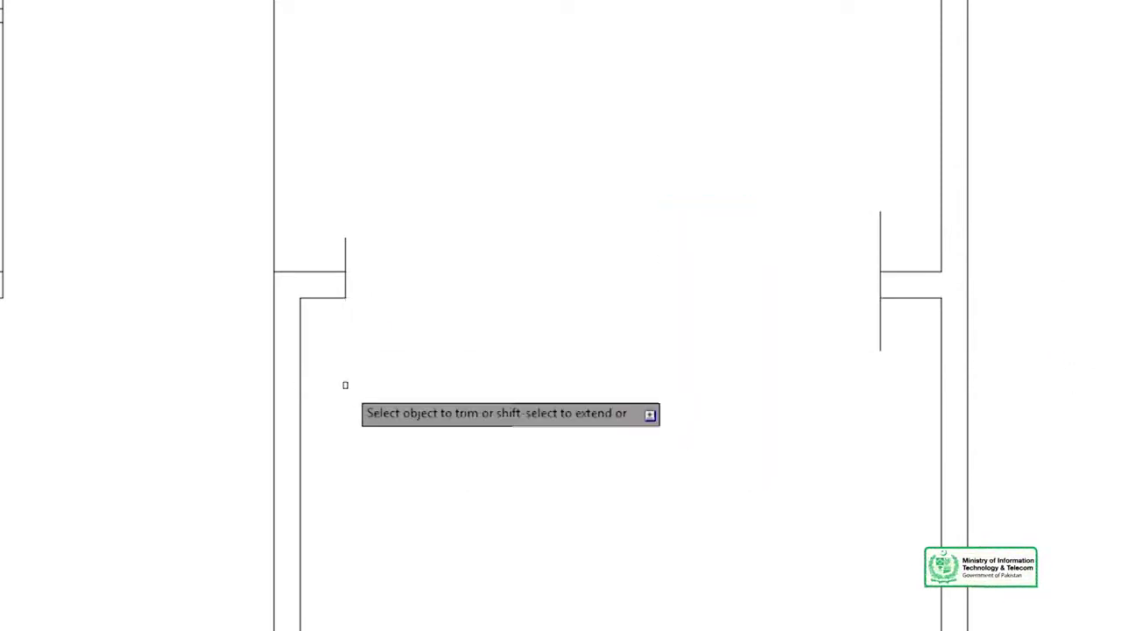
left_click(385, 167)
left_click(326, 242)
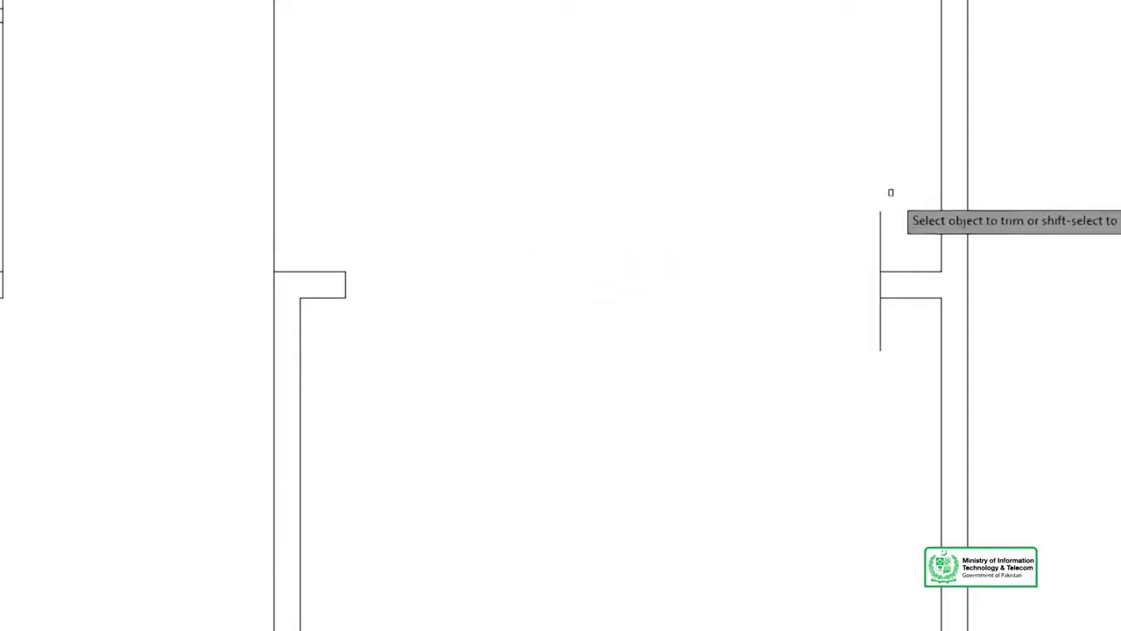
left_click(880, 217)
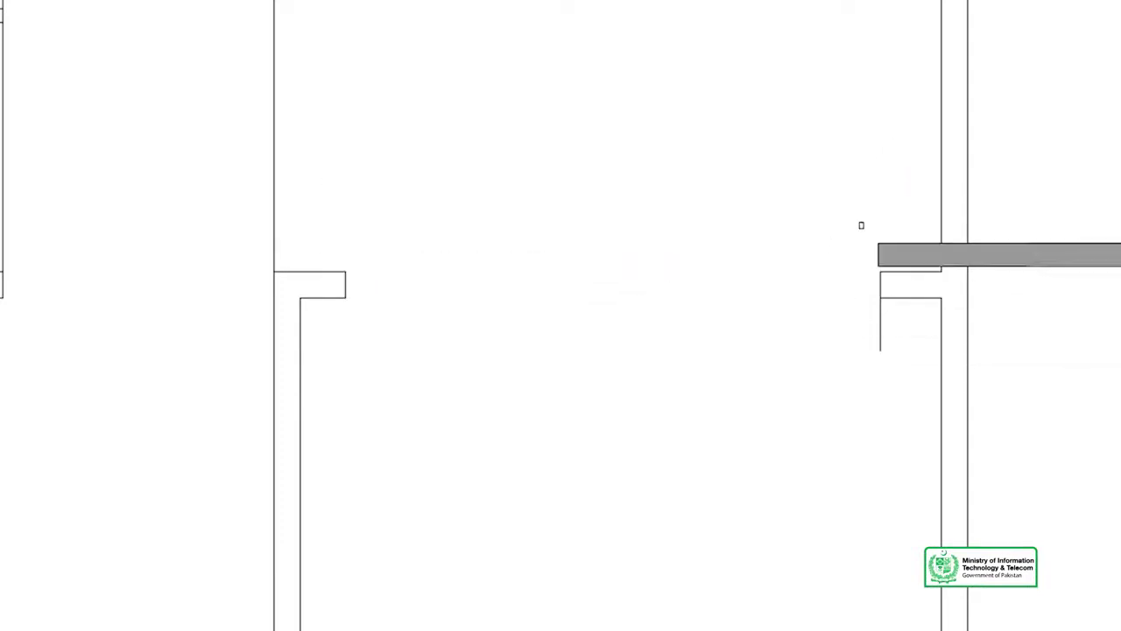
left_click(886, 341)
left_click(577, 371)
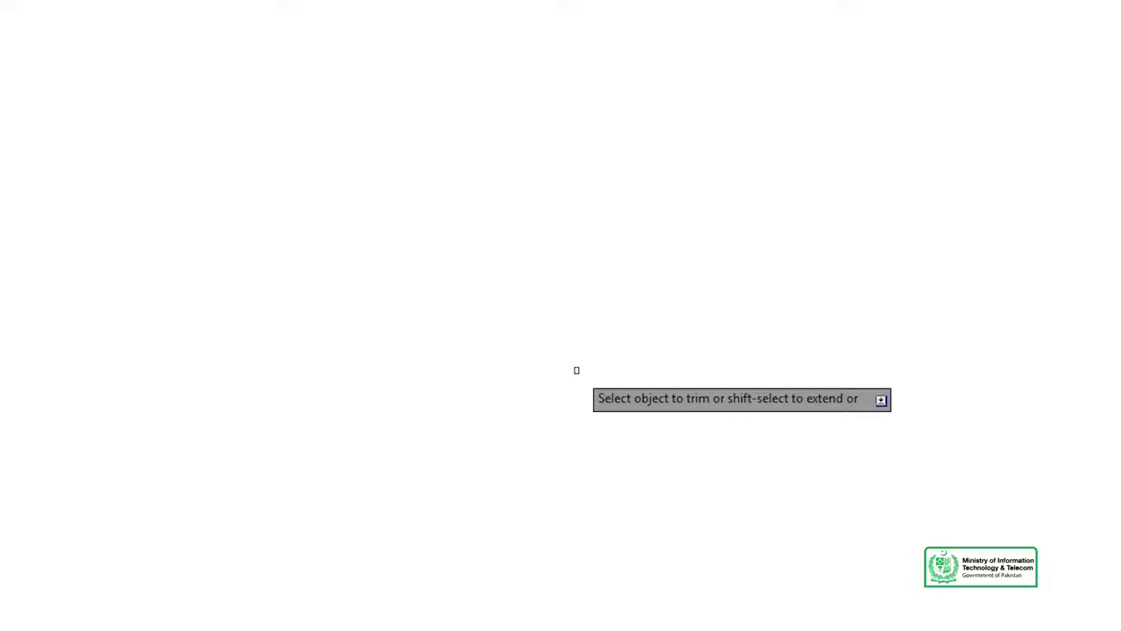
type("l")
key("Return")
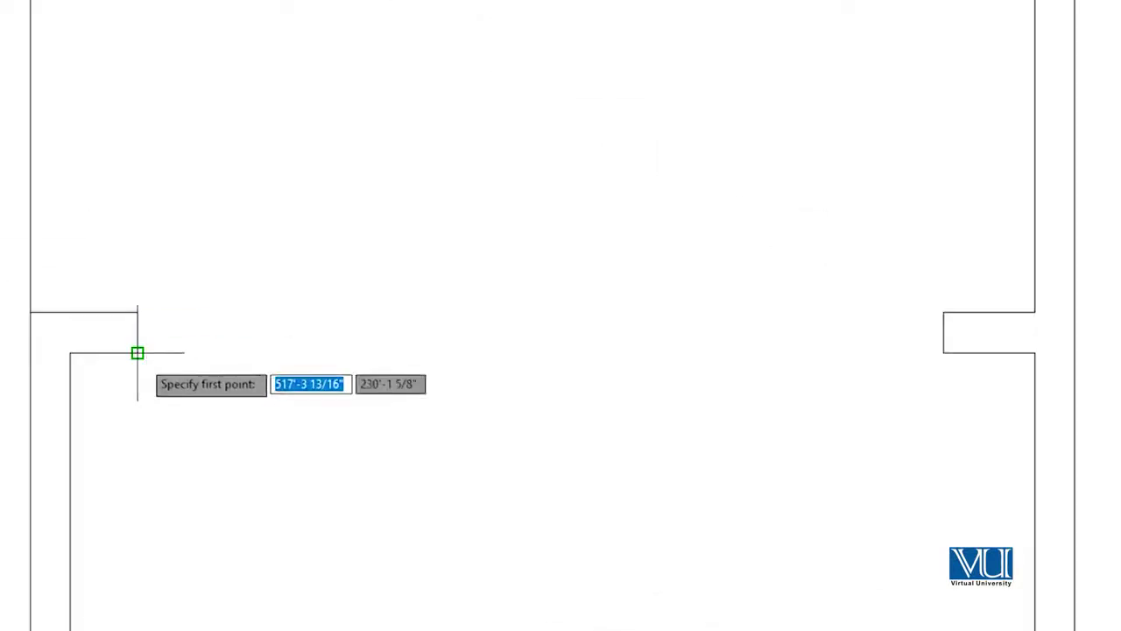
Draw a zigzag break line from the left wall corner into the opening.
left_click(137, 353)
left_click(158, 326)
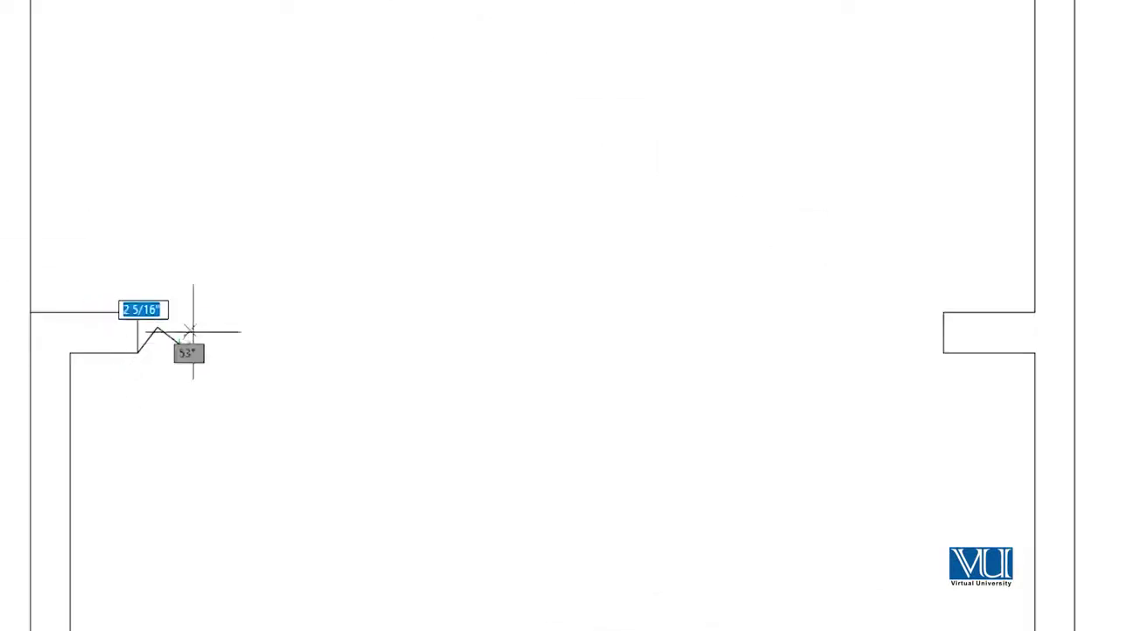
left_click(179, 342)
left_click(207, 325)
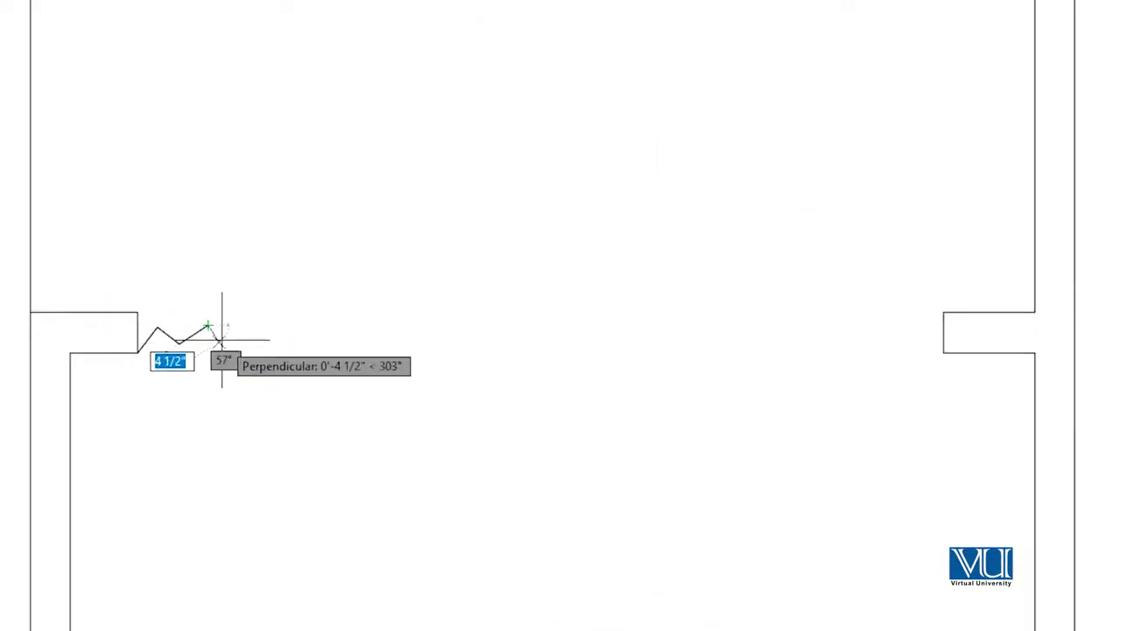
left_click(231, 341)
left_click(250, 318)
left_click(281, 338)
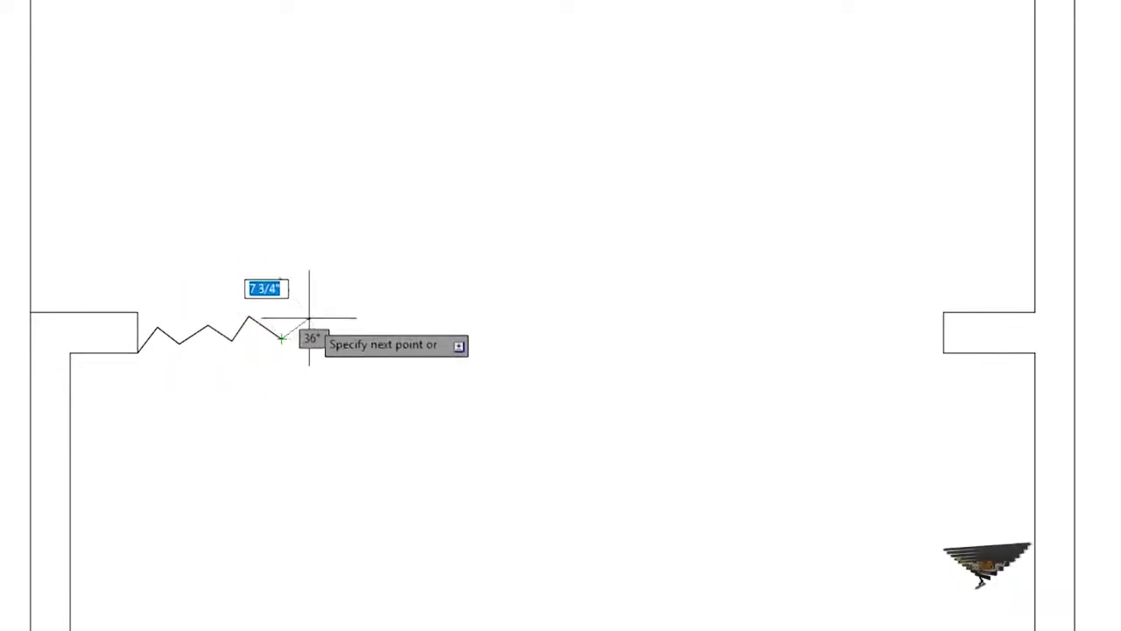
left_click(312, 312)
left_click(326, 329)
key("Return")
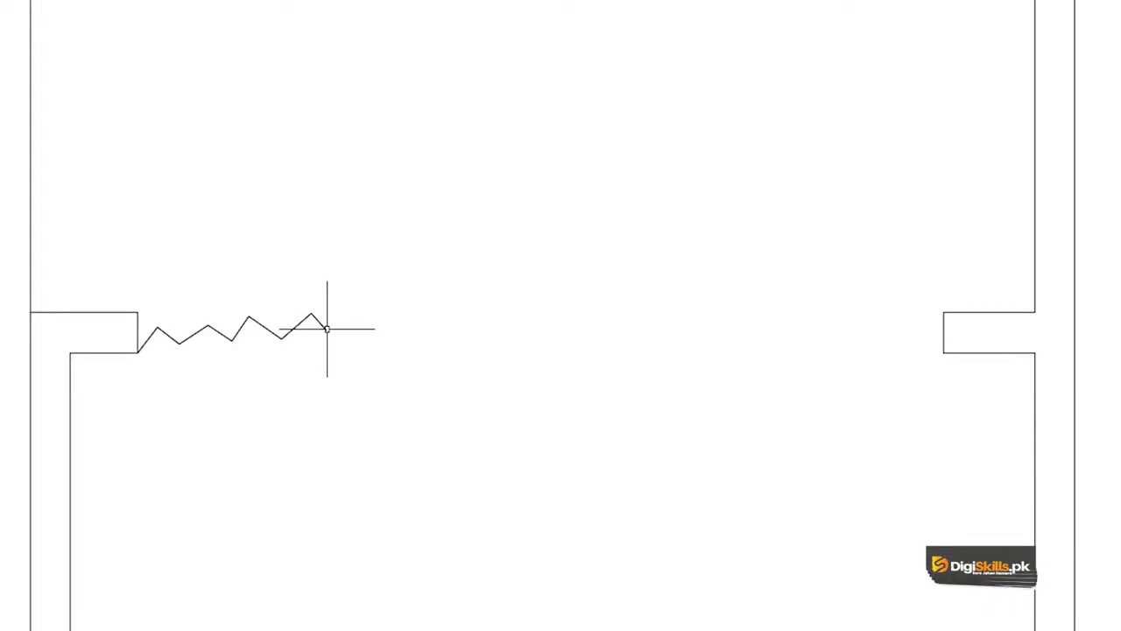
Draw a matching zigzag break line from the right wall corner into the opening.
key("Return")
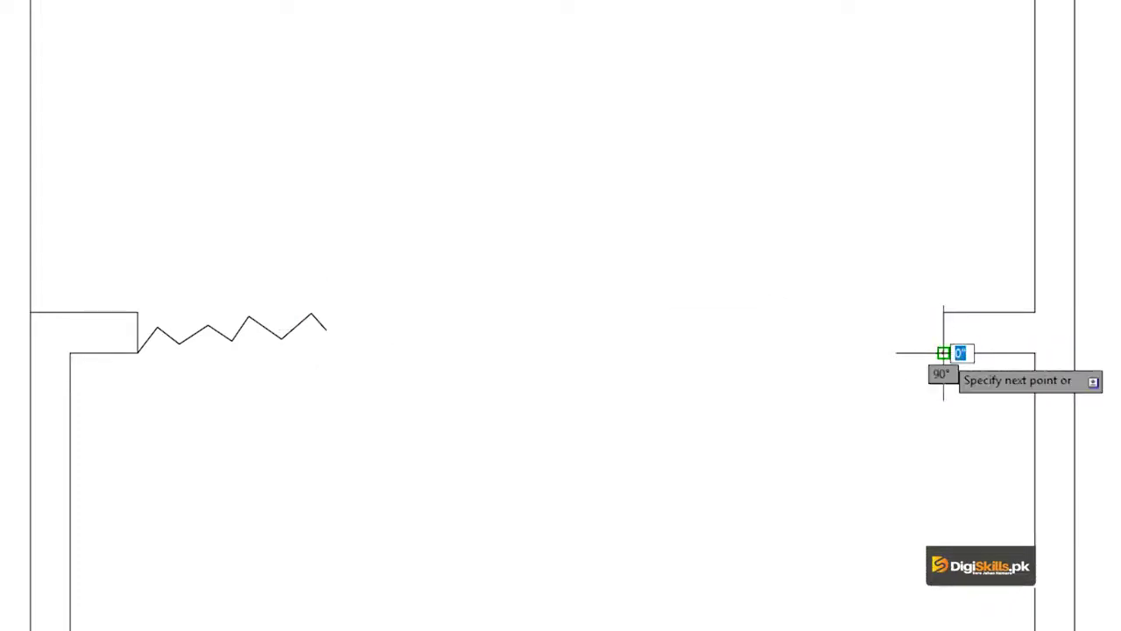
left_click(919, 333)
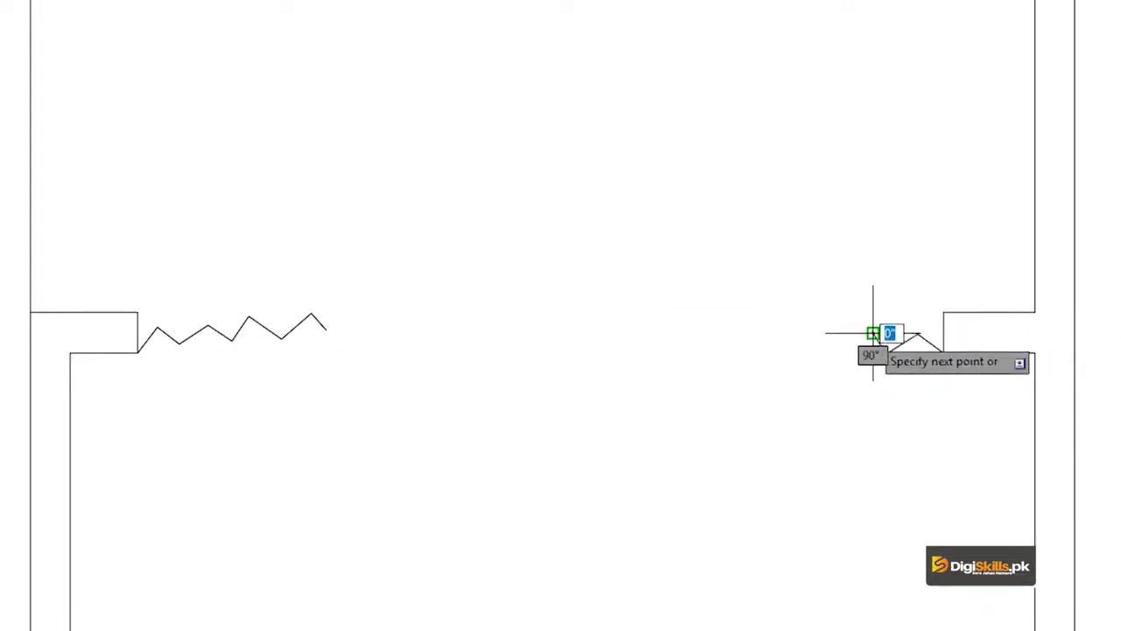
left_click(896, 353)
left_click(874, 333)
left_click(846, 353)
left_click(810, 334)
left_click(795, 354)
left_click(757, 340)
left_click(735, 369)
key("Return")
Add a new layer named Dotted in Layer Properties Manager and set it current.
scroll(578, 275, "down", 2)
middle_click_drag(578, 275, 534, 371)
left_click(253, 88)
left_click(197, 164)
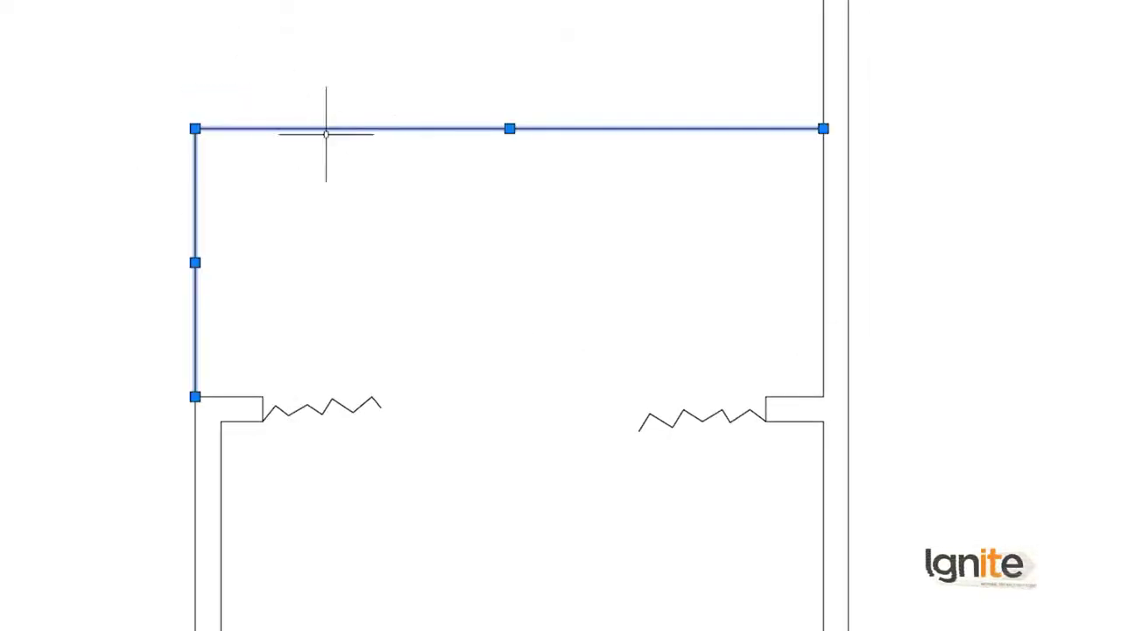
key("Escape")
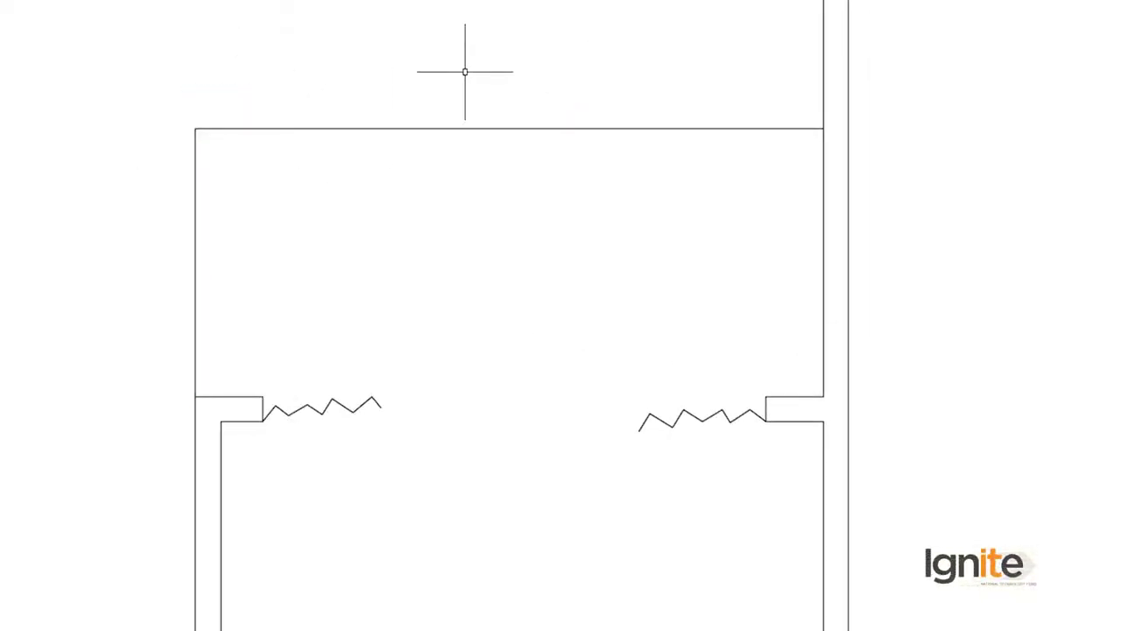
type("la")
key("Return")
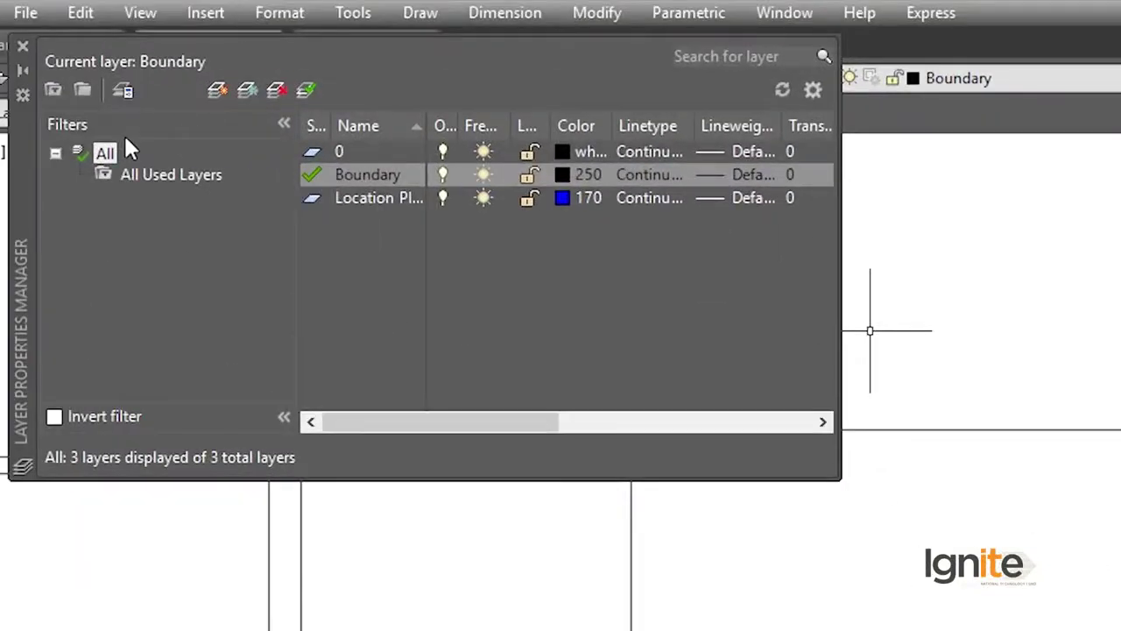
left_click(214, 91)
type("Dotted")
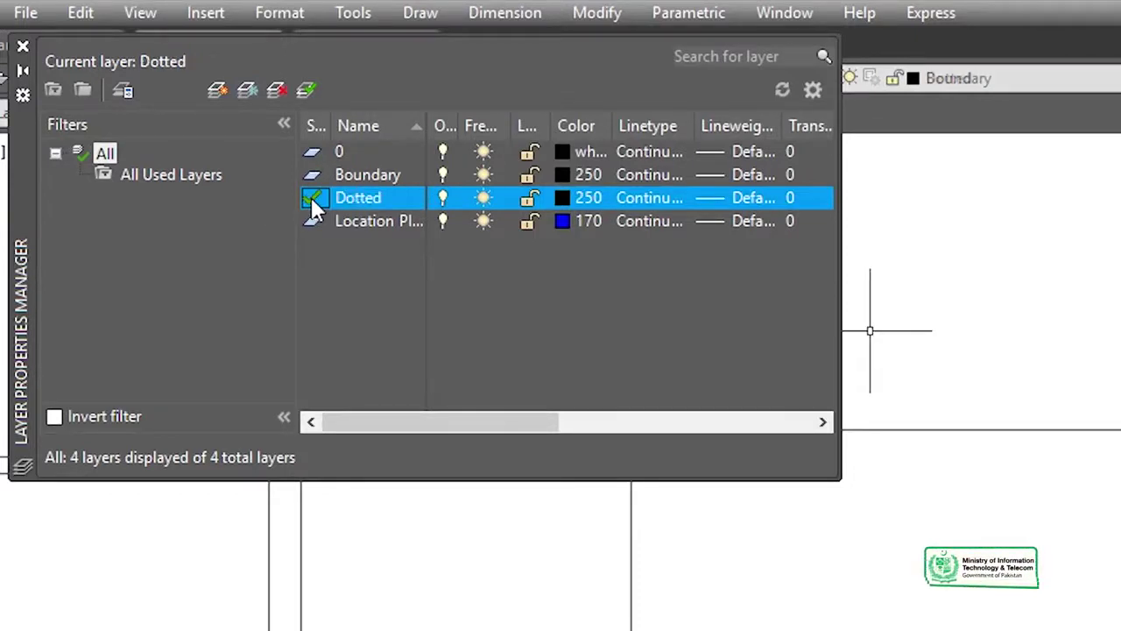
left_click(23, 47)
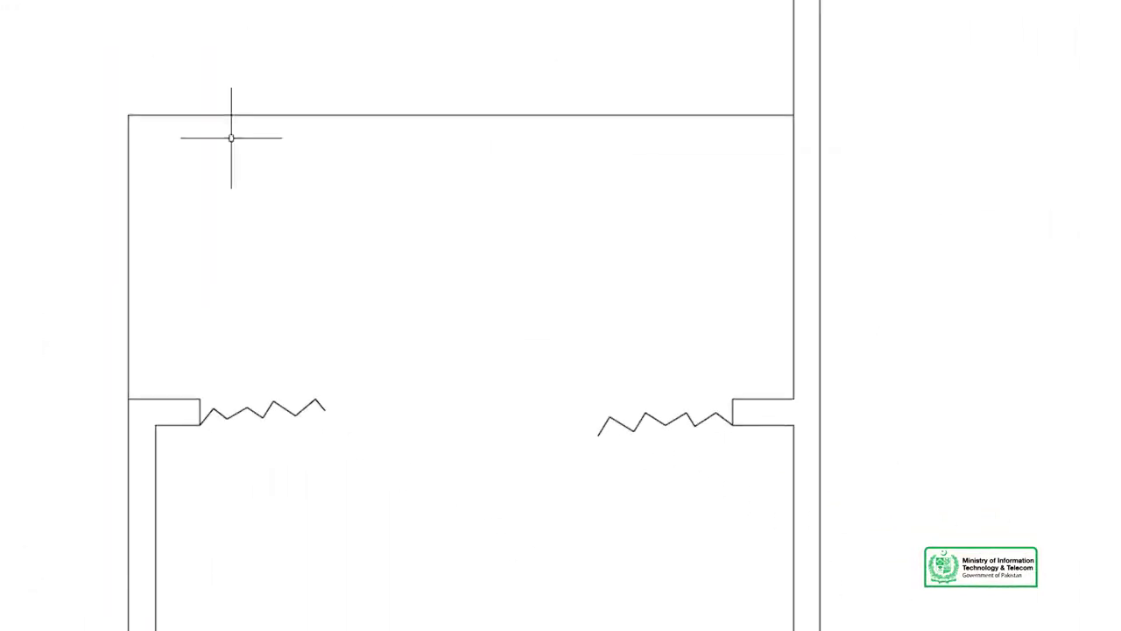
Load the ACAD_ISO03W100 dashed linetype through the Linetype Manager.
left_click(343, 123)
left_click(342, 123)
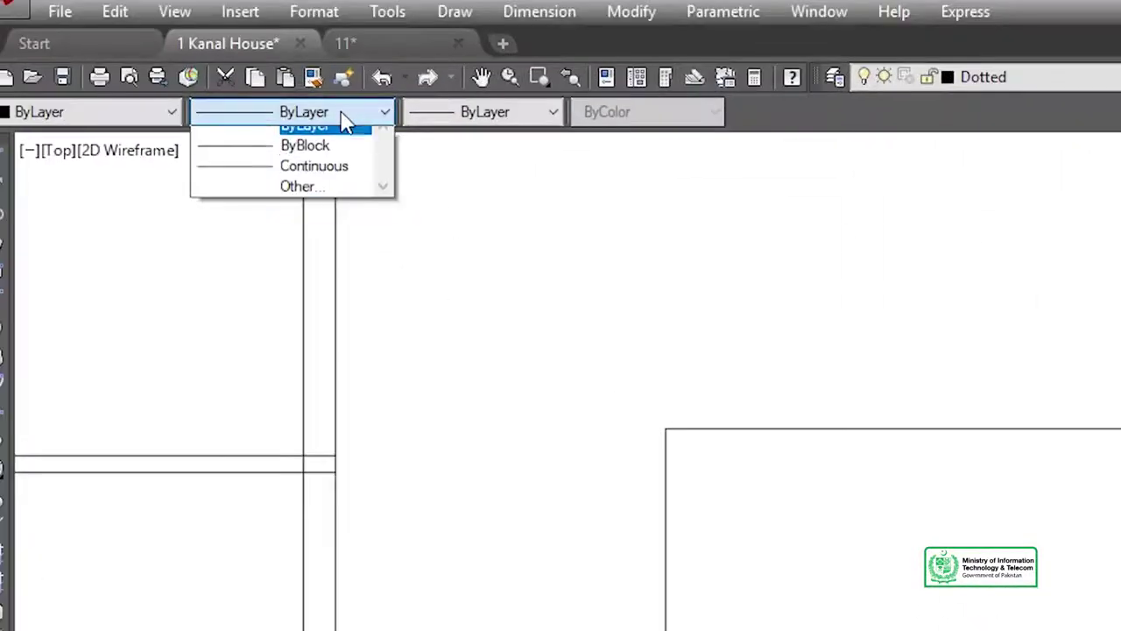
left_click(294, 203)
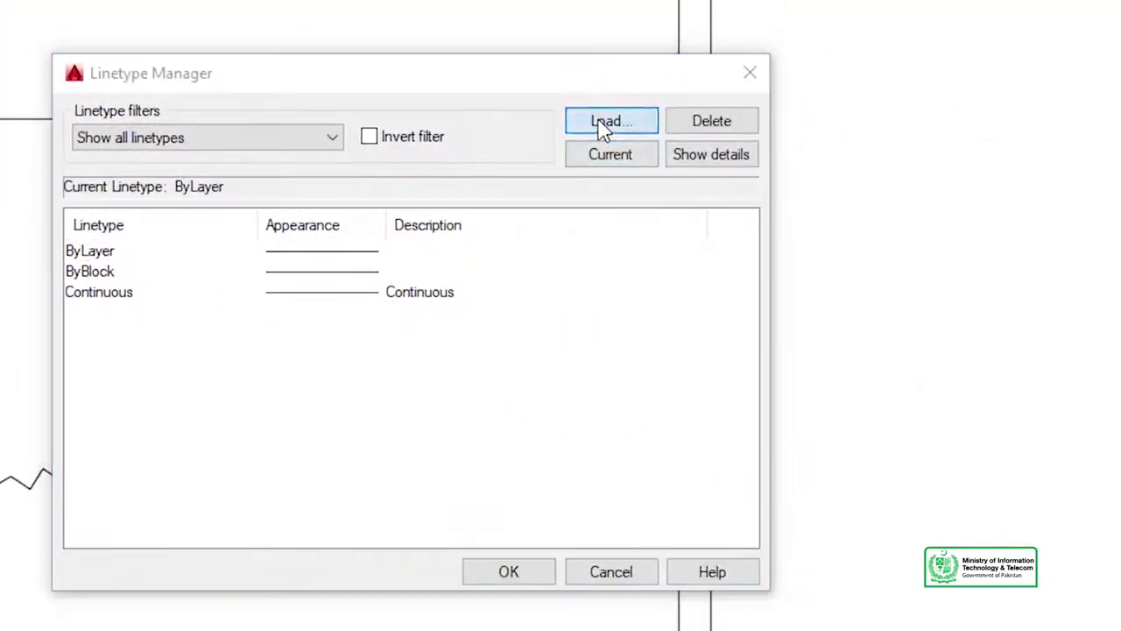
left_click(602, 127)
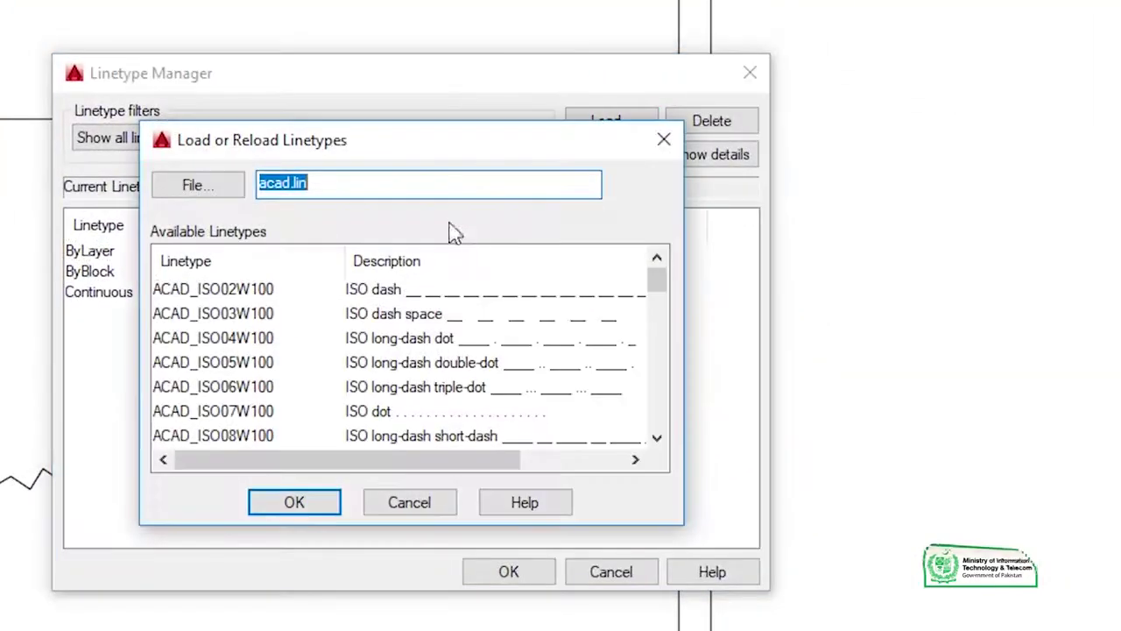
left_click(483, 315)
left_click(326, 509)
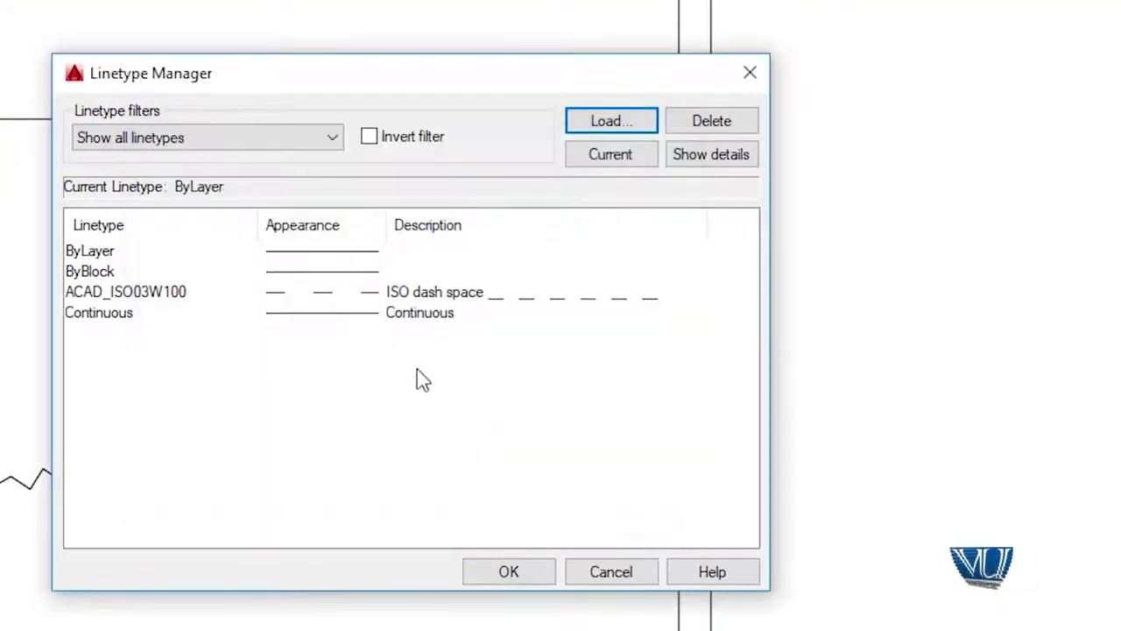
left_click(506, 573)
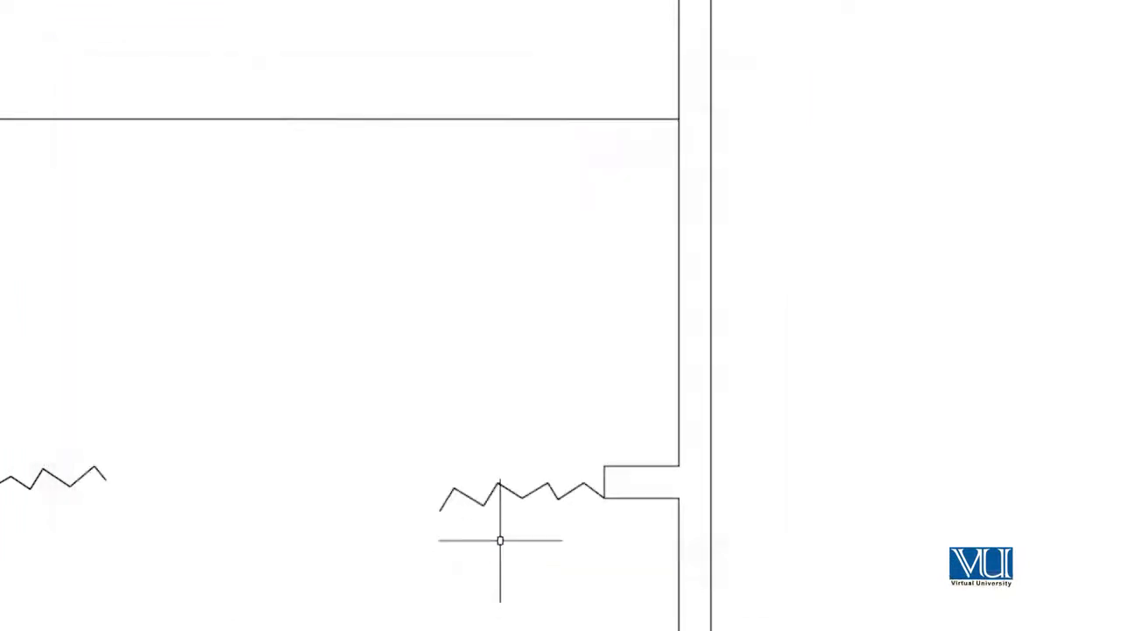
Assign the ACAD_ISO03W100 linetype to the upper area's boundary polyline.
left_click(130, 175)
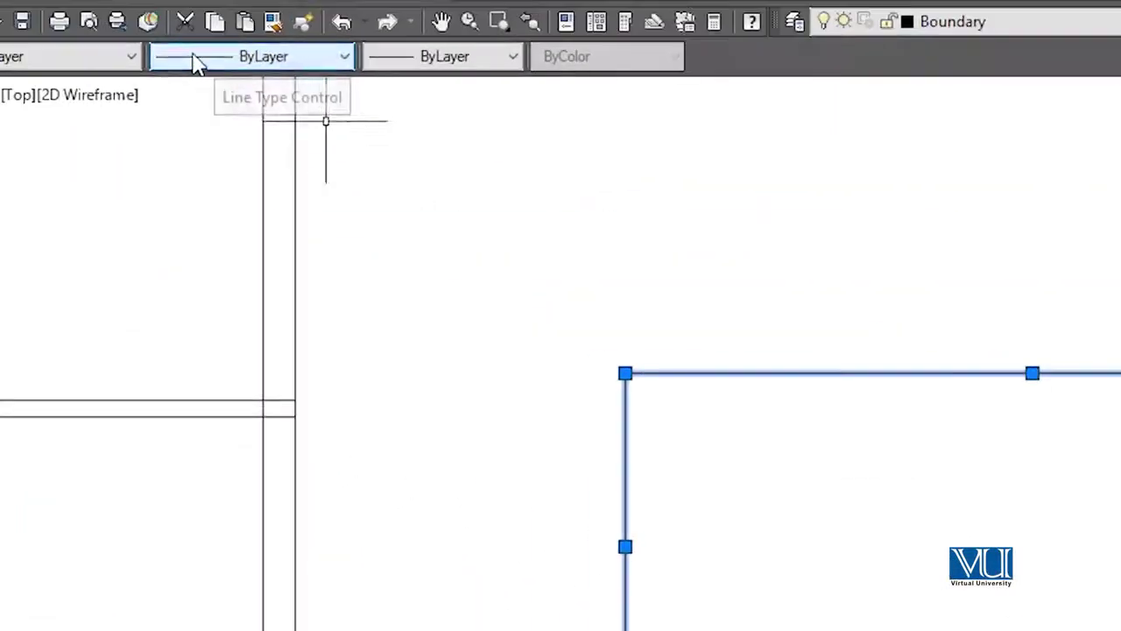
left_click(198, 60)
left_click(263, 123)
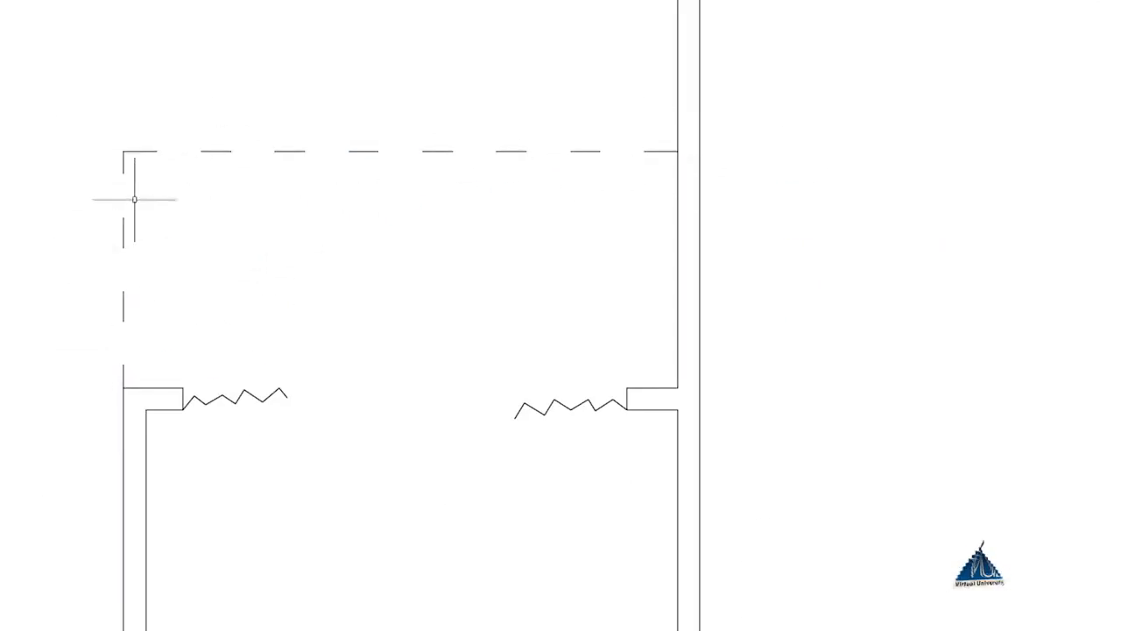
Draw a small rectangular column at the top-left corner of the dashed boundary.
type("rec")
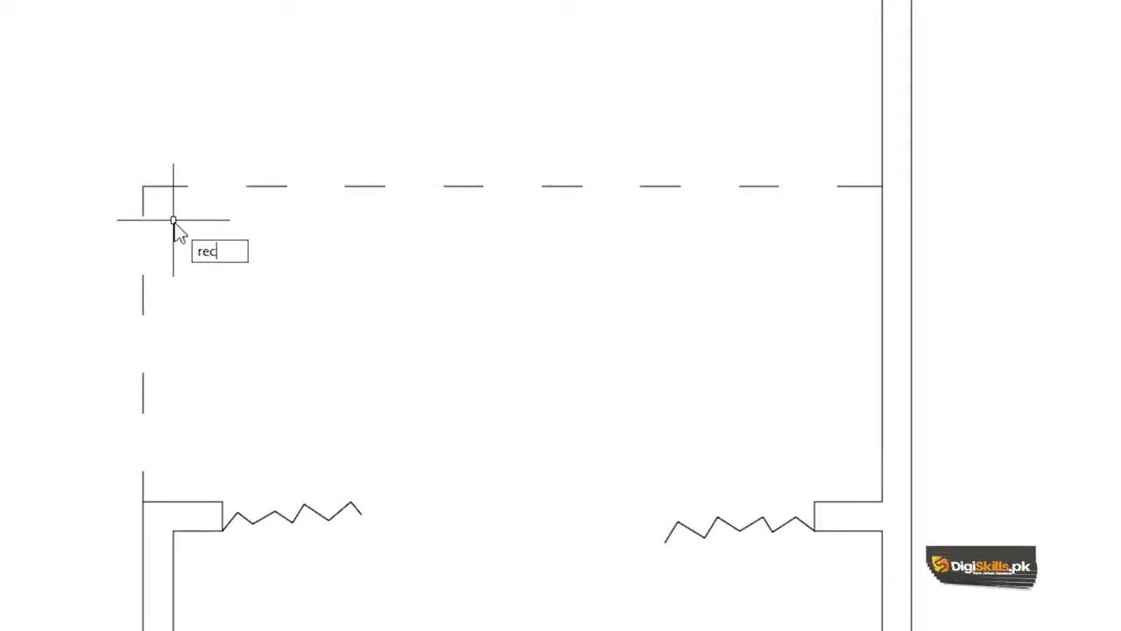
key("Return")
left_click(143, 186)
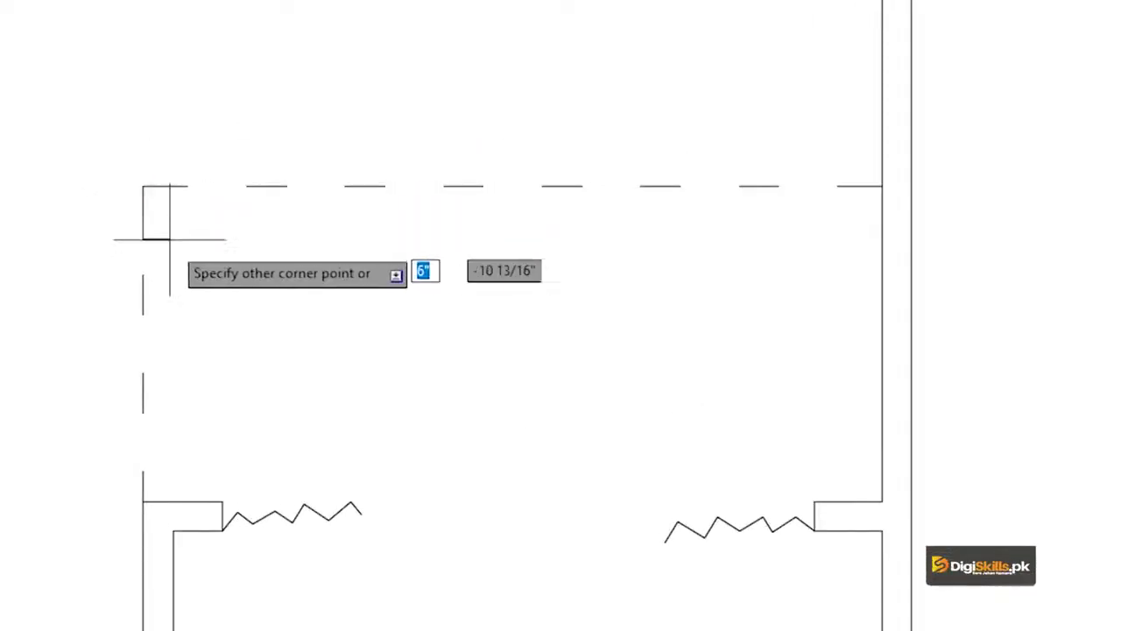
left_click(226, 282)
scroll(268, 210, "down", 4)
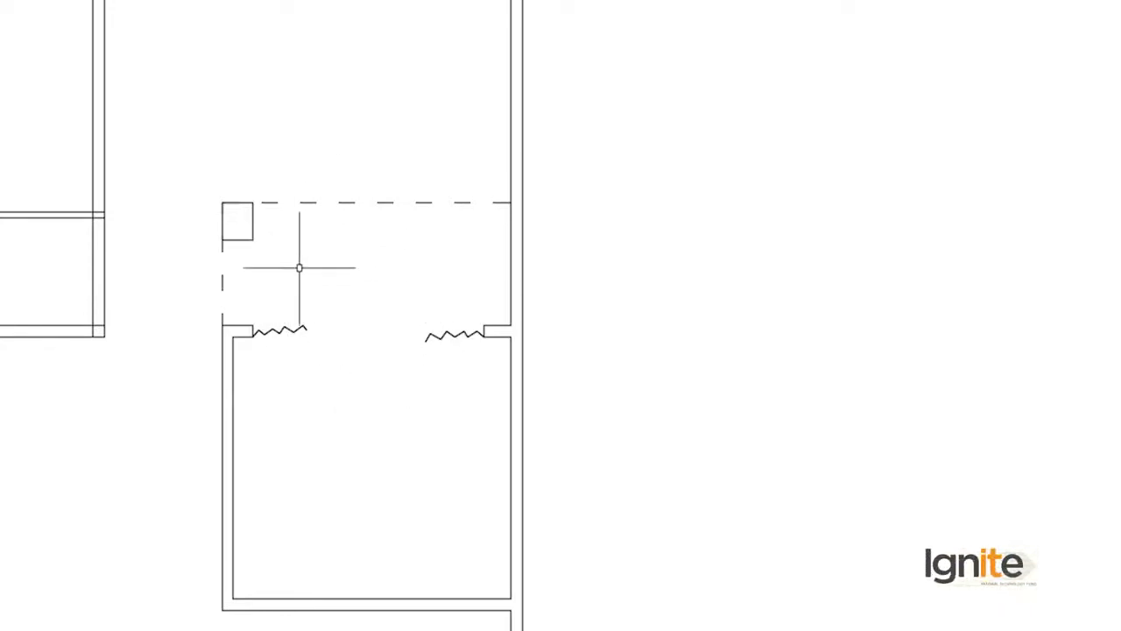
Trim the line segments crossing the outer wall into a clean T-joint.
scroll(143, 312, "down", 2)
scroll(288, 200, "up", 2)
scroll(409, 185, "up", 3)
scroll(409, 184, "up", 2)
middle_click_drag(371, 155, 529, 182)
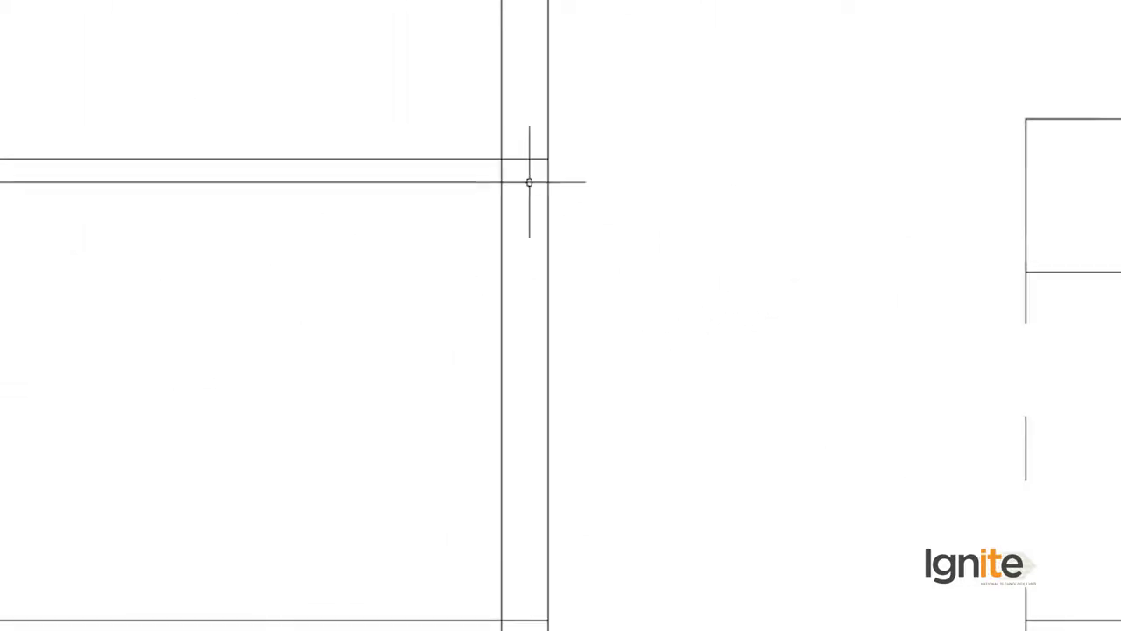
key("Return")
scroll(510, 189, "up", 4)
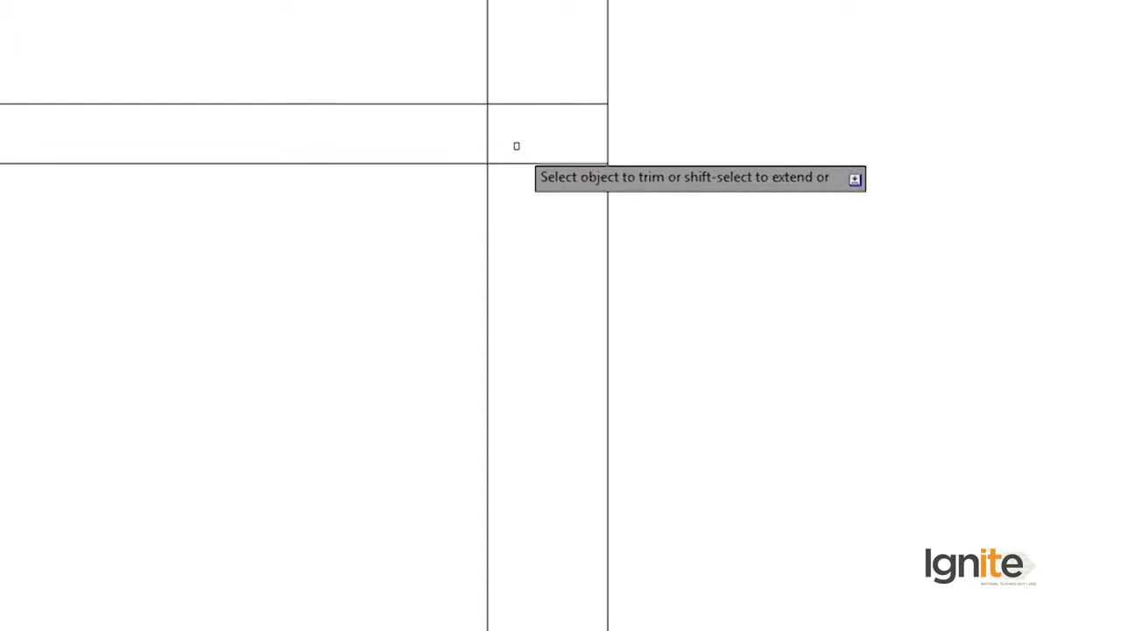
left_click_drag(548, 43, 545, 220)
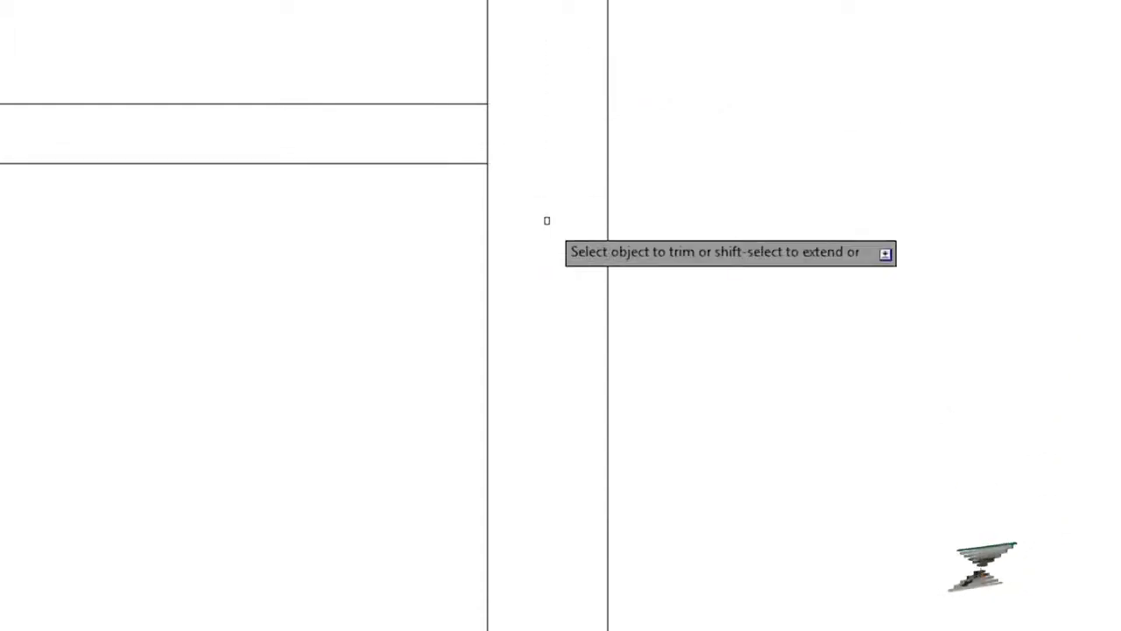
Pan and zoom across the plan to inspect the lower-right rooms.
scroll(472, 137, "down", 3)
scroll(106, 120, "down", 2)
scroll(660, 211, "down", 3)
scroll(660, 211, "down", 2)
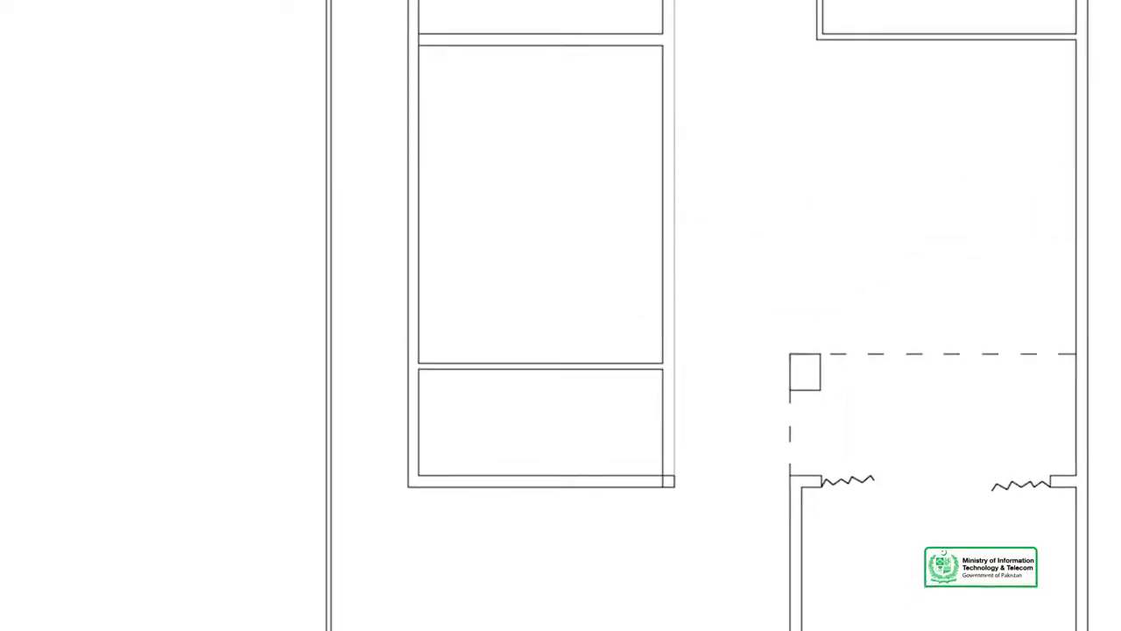
scroll(511, 187, "up", 5)
scroll(315, 212, "down", 1)
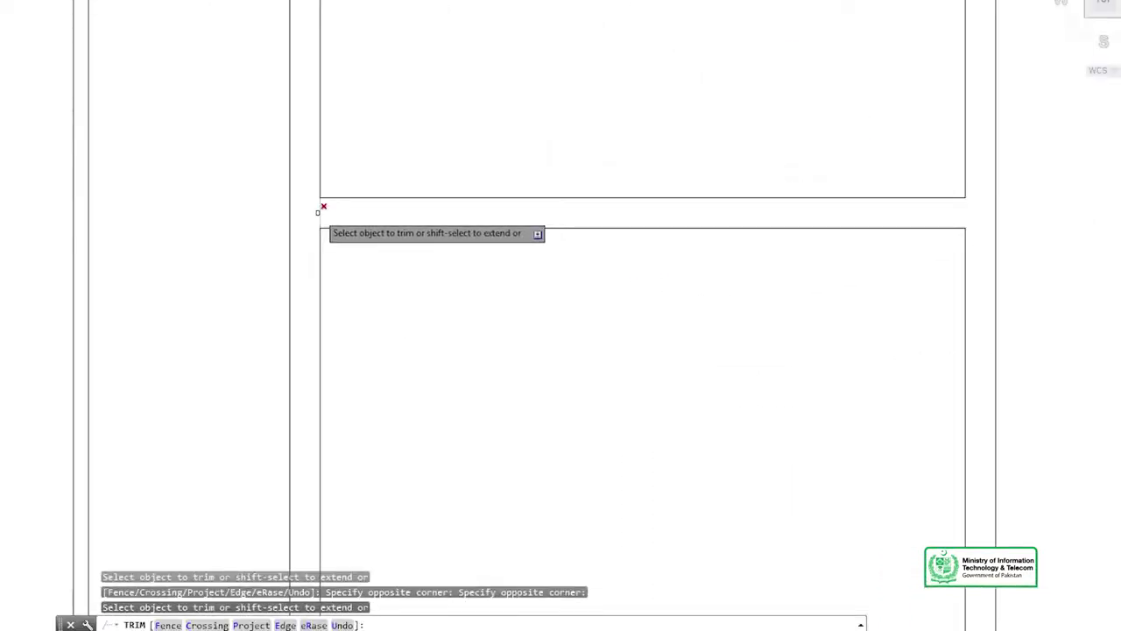
scroll(351, 213, "down", 3)
middle_click_drag(353, 198, 166, 198)
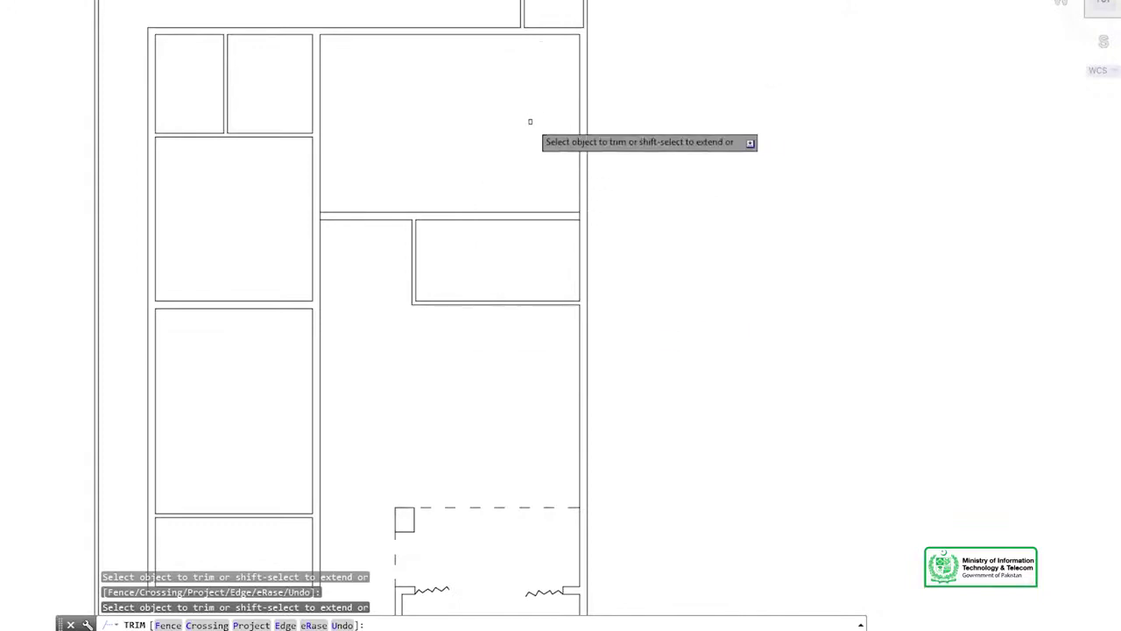
middle_click_drag(453, 265, 423, 35)
middle_click_drag(515, 263, 413, 67)
scroll(484, 400, "up", 2)
scroll(540, 321, "up", 2)
scroll(415, 237, "down", 2)
scroll(661, 329, "up", 3)
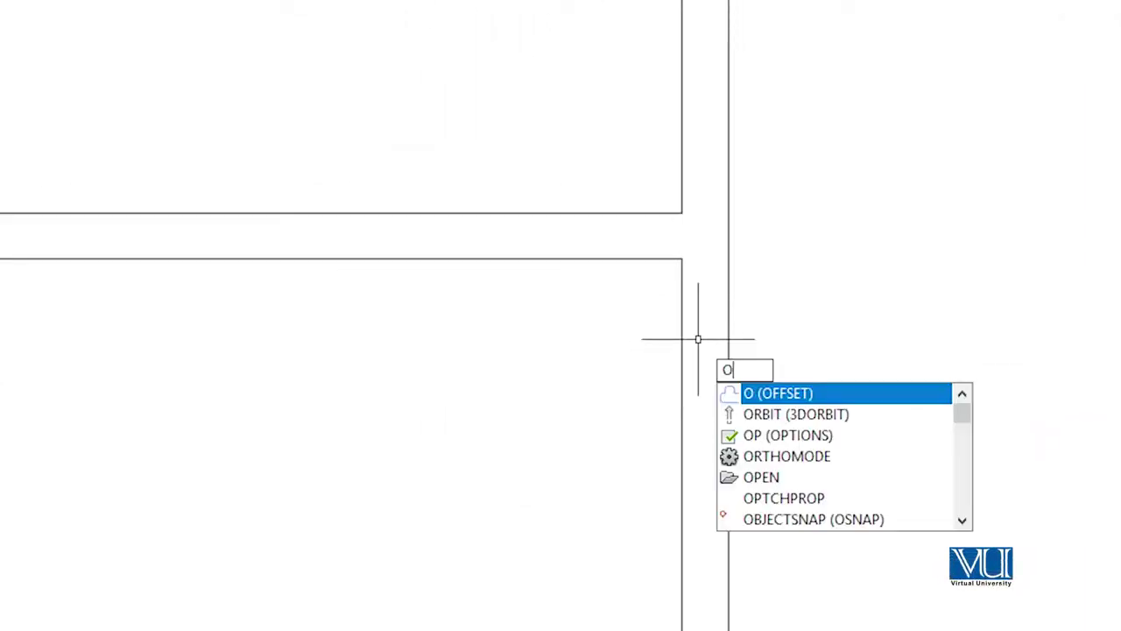
Offset the right wall's inner line 4.5 inward and extend the horizontal wall line across to it.
key("Return")
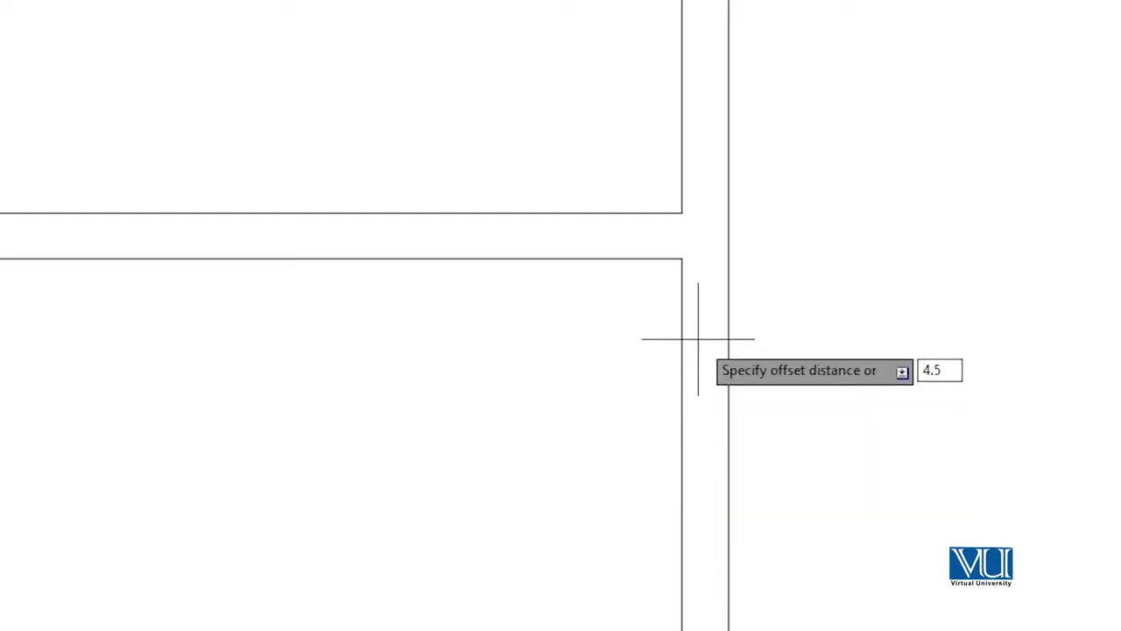
key("Return")
left_click(680, 370)
left_click(723, 375)
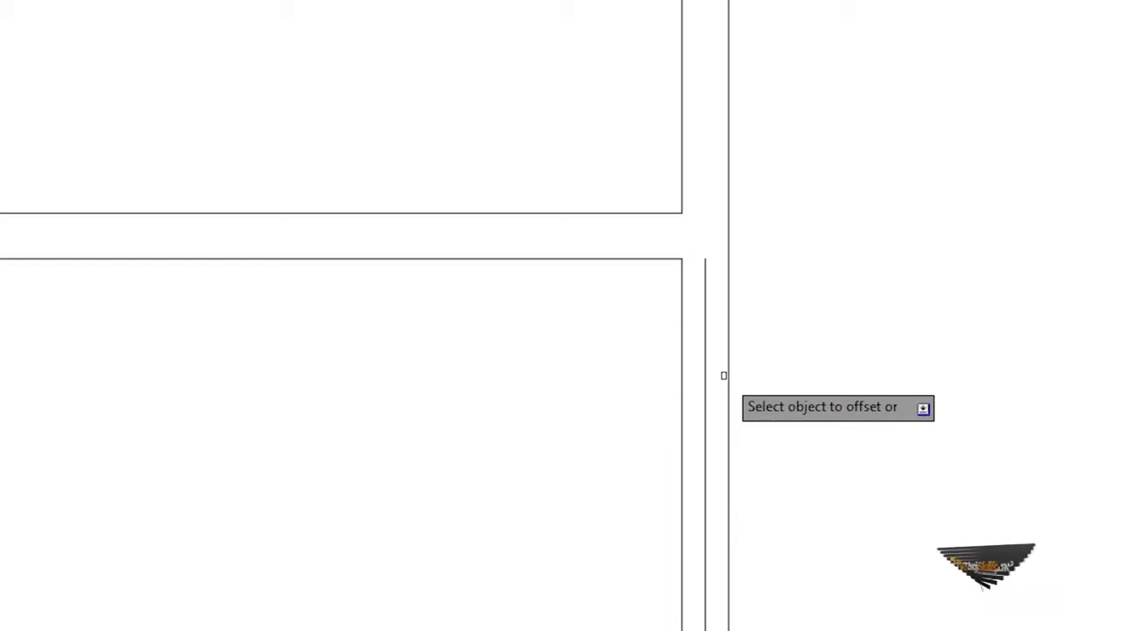
type("ex")
key("Return")
left_click(650, 259)
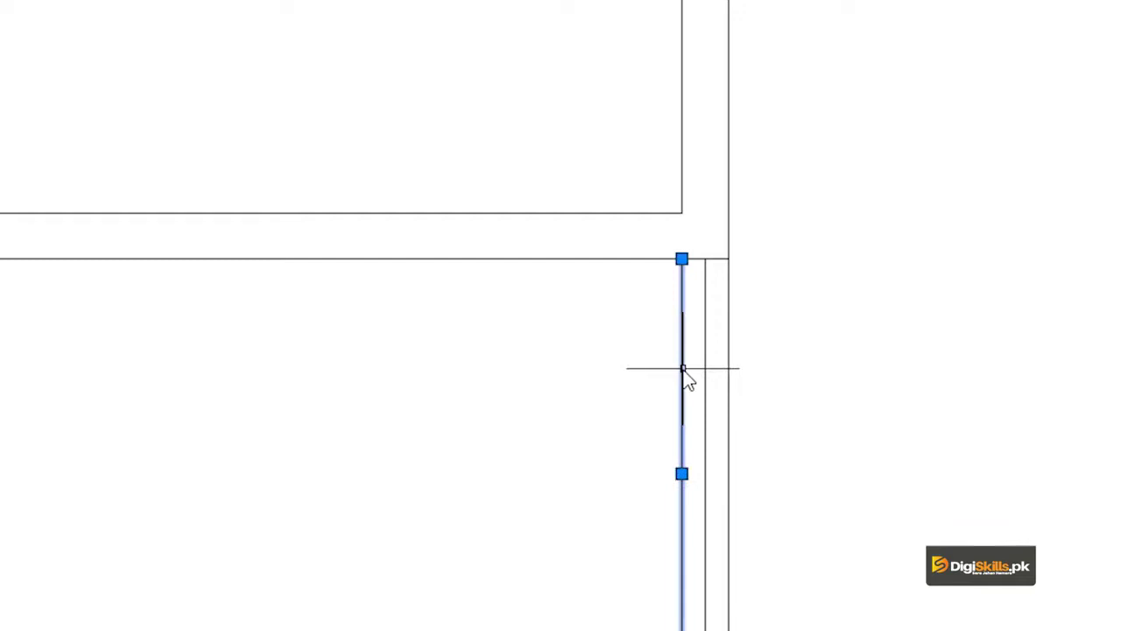
type("ex")
Restart EXTEND and pan and zoom around the lower rooms of the floor plan.
key("Return")
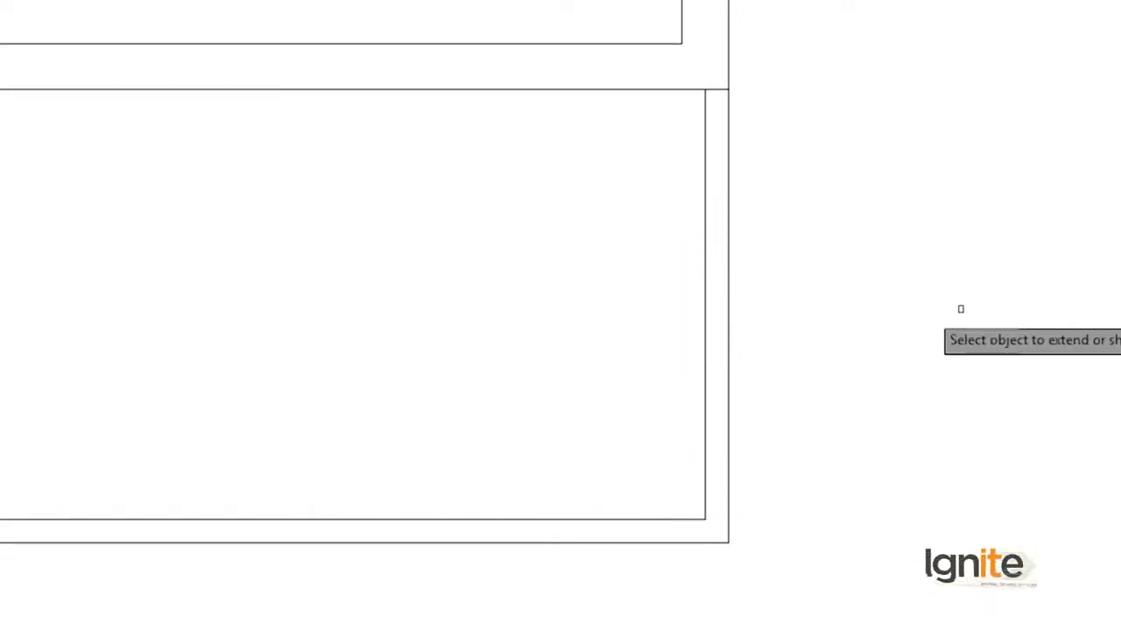
scroll(723, 104, "up", 2)
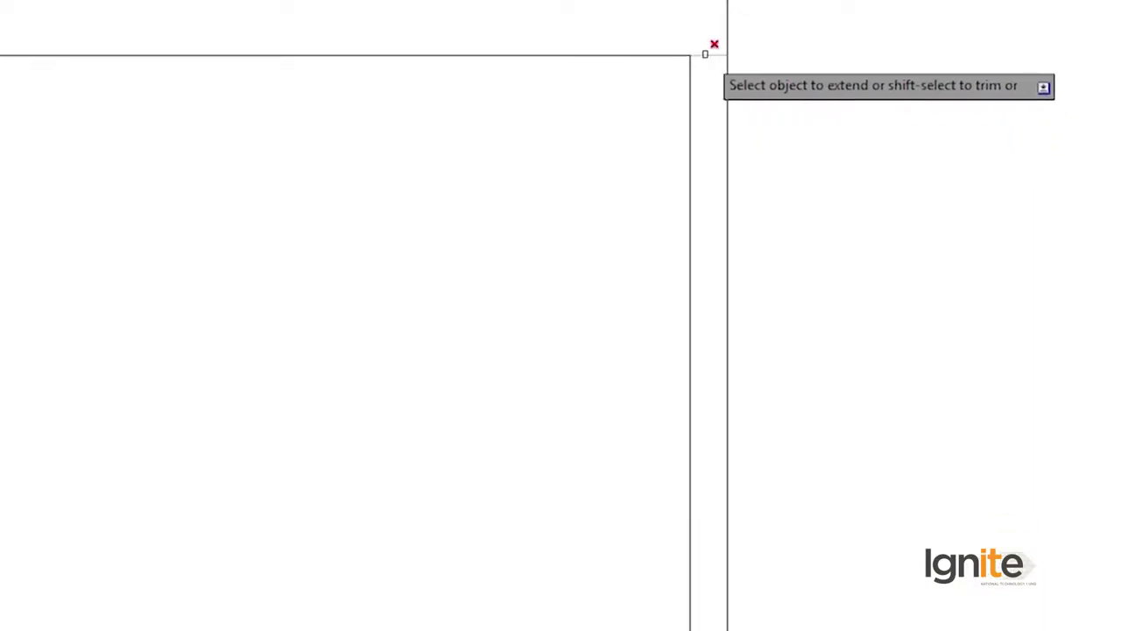
scroll(699, 58, "down", 2)
scroll(700, 55, "down", 2)
mouse_move(671, 134)
middle_mouse_down()
mouse_move(517, 233)
mouse_move(652, 404)
middle_mouse_up()
scroll(652, 404, "up", 4)
scroll(693, 517, "down", 2)
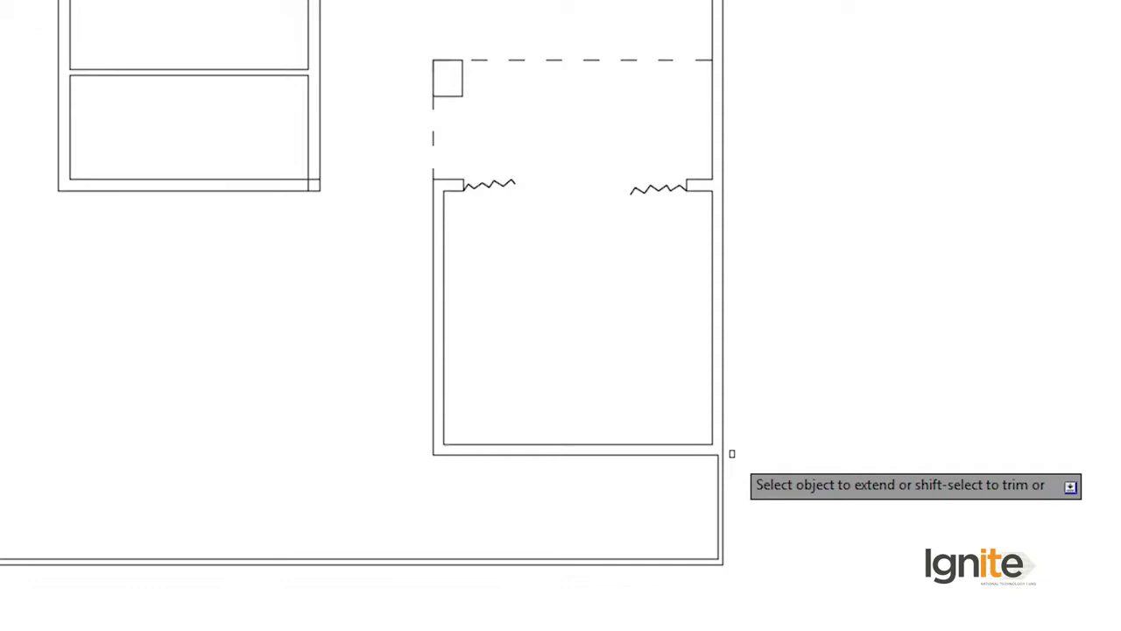
mouse_move(716, 513)
middle_mouse_down()
mouse_move(712, 464)
mouse_move(732, 560)
middle_mouse_up()
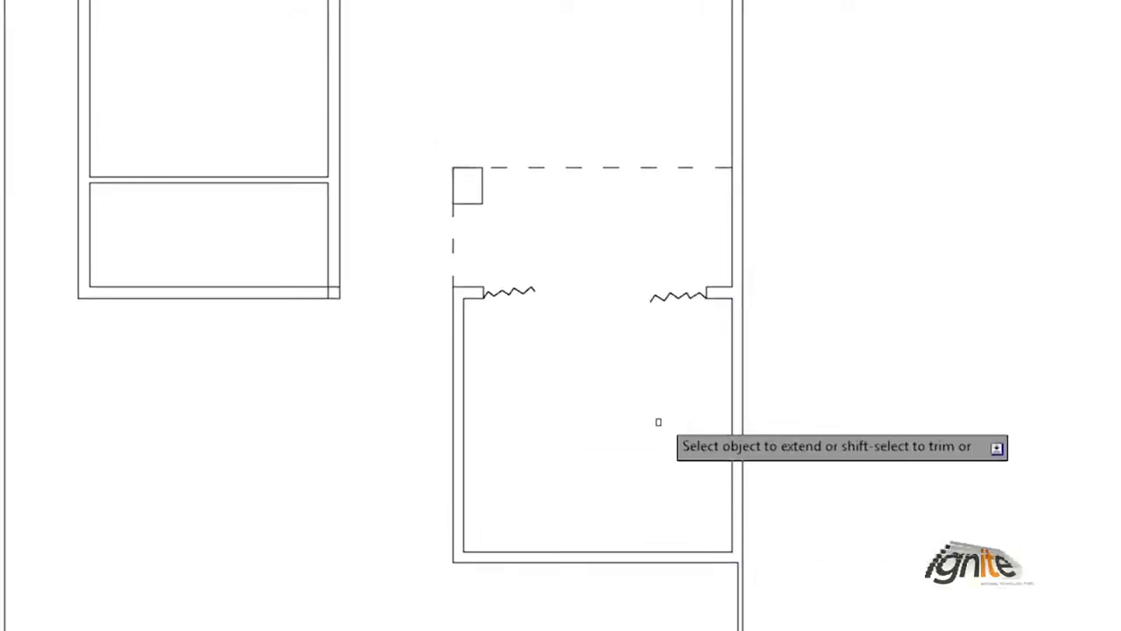
scroll(661, 352, "down", 2)
middle_click_drag(509, 276, 515, 433)
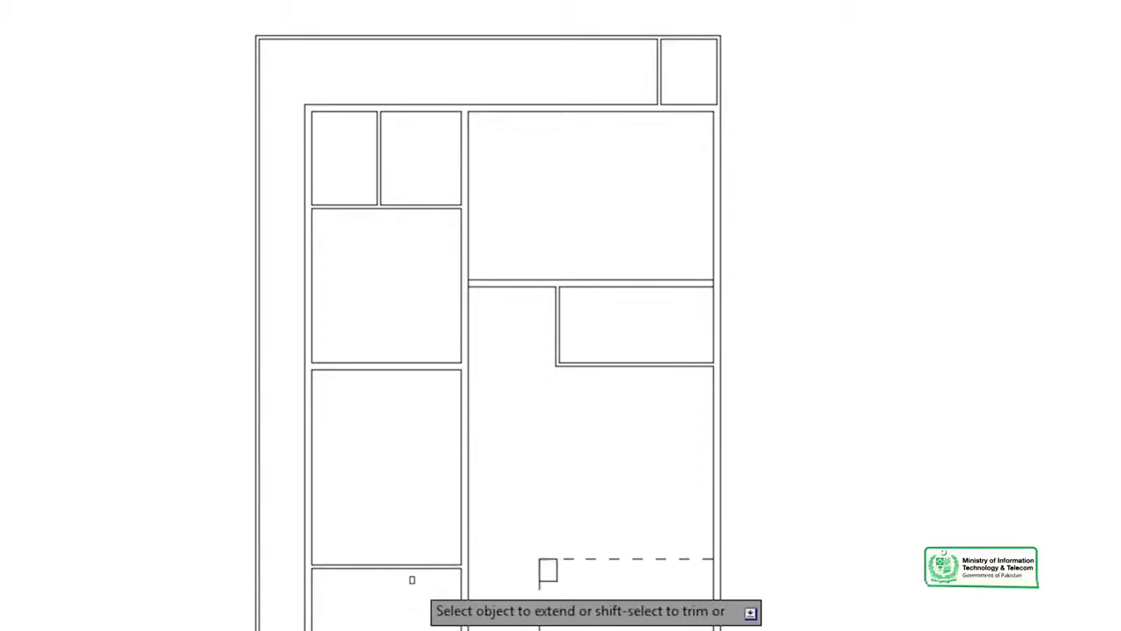
scroll(410, 580, "up", 2)
scroll(408, 578, "up", 3)
middle_click_drag(408, 578, 423, 563)
scroll(306, 543, "up", 2)
mouse_move(306, 543)
middle_mouse_down()
mouse_move(292, 420)
mouse_move(336, 356)
middle_mouse_up()
Measure the distance across the lower room from one corner to the other.
type("i")
key("Return")
left_click(87, 202)
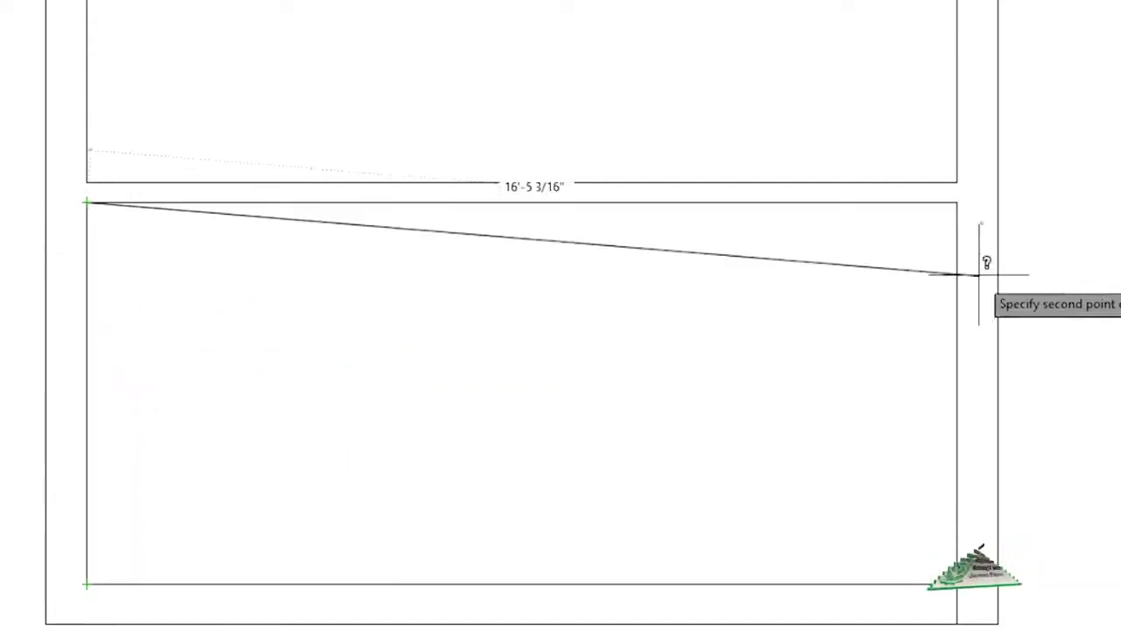
left_click(687, 293)
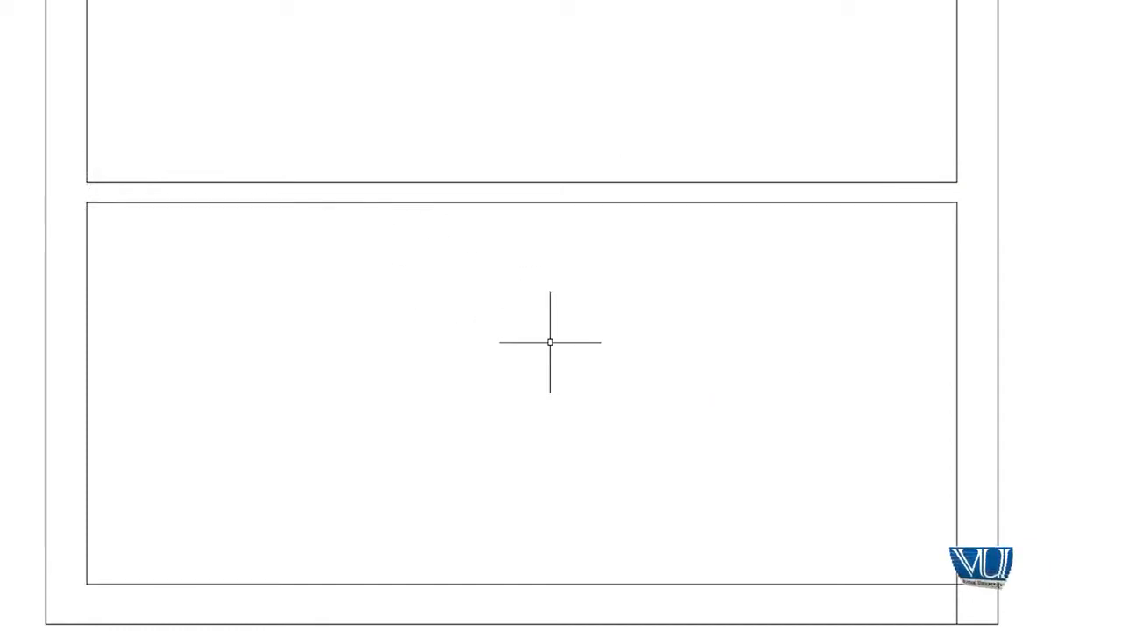
Offset the room's left edge line 7' to the right.
type("o")
key("Return")
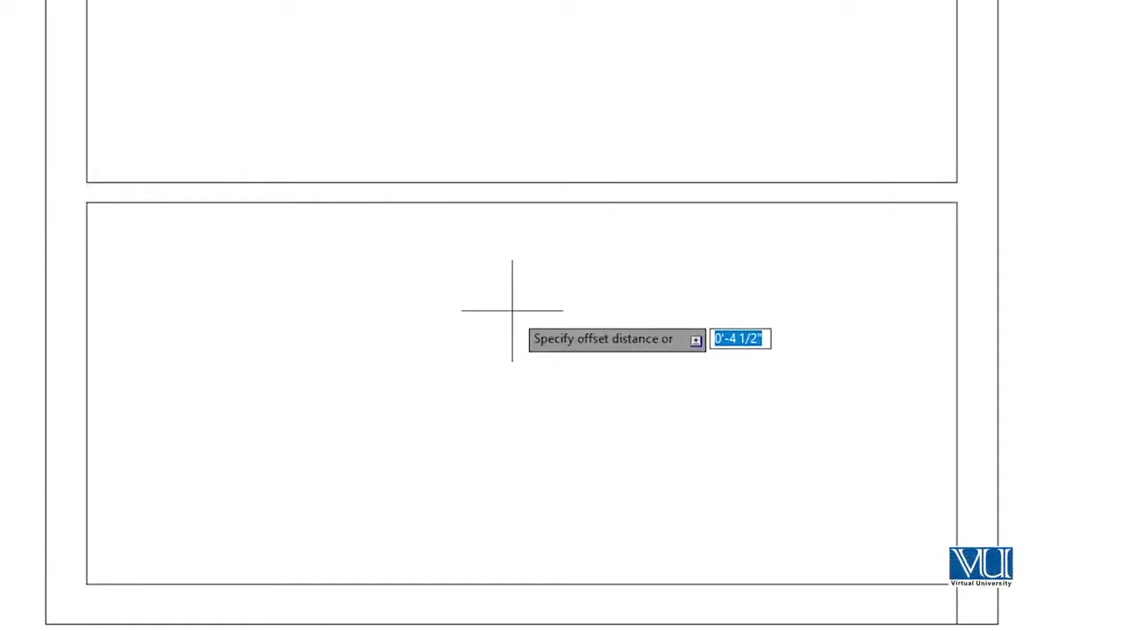
key("Return")
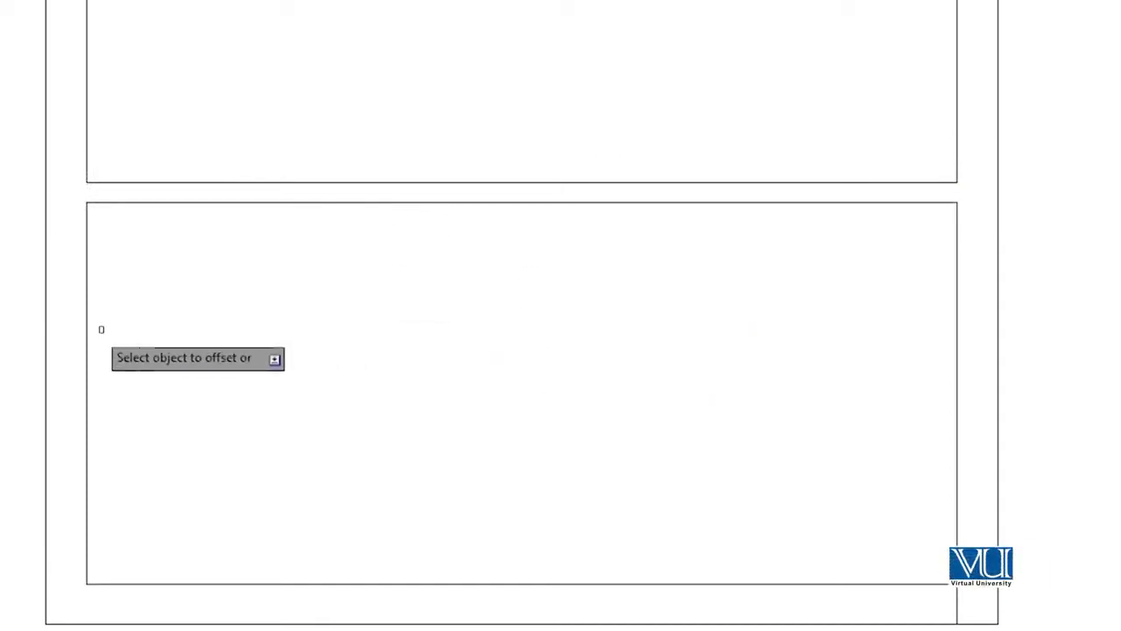
left_click(83, 331)
left_click(302, 363)
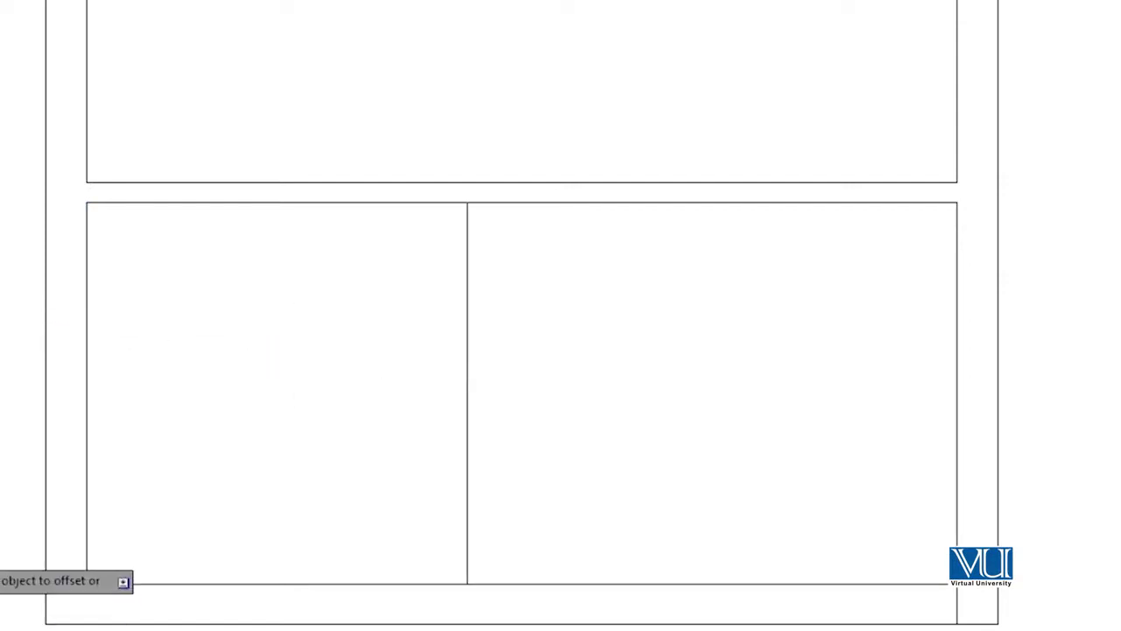
type("o")
Offset the new middle line 4.5 to the right to form a wall.
key("Return")
type("4.5")
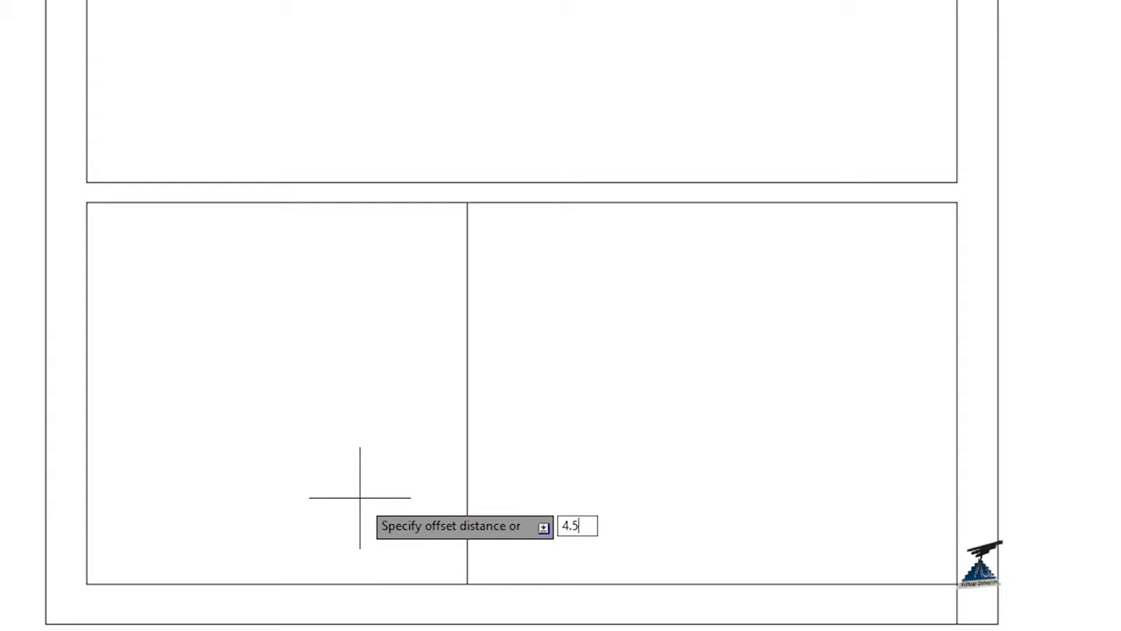
key("Return")
left_click(467, 411)
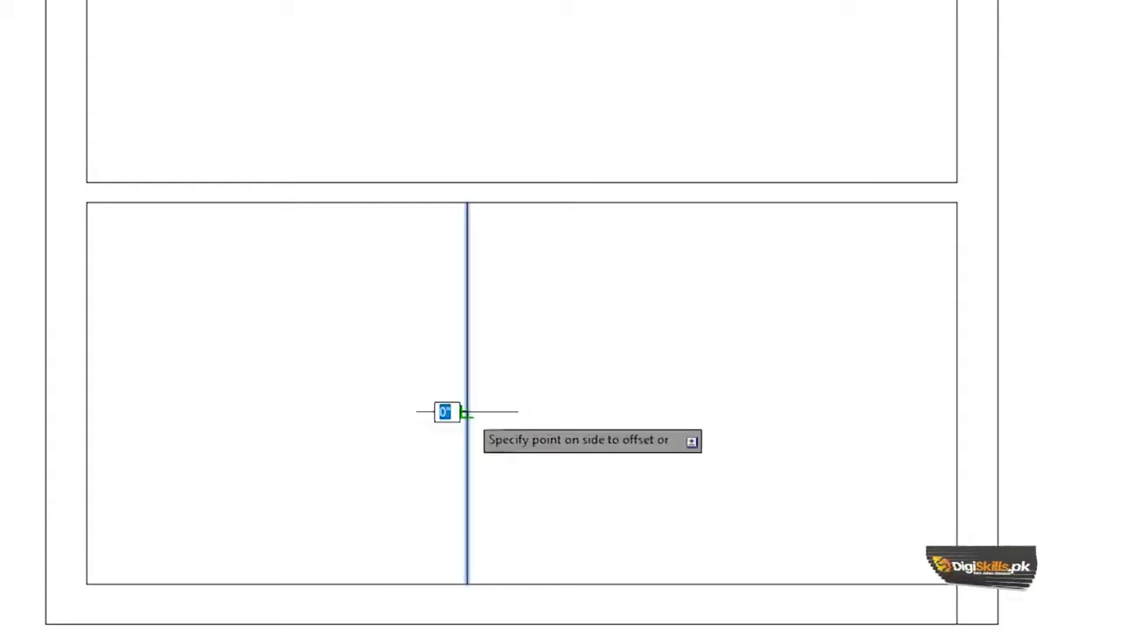
left_click(545, 410)
key("Return")
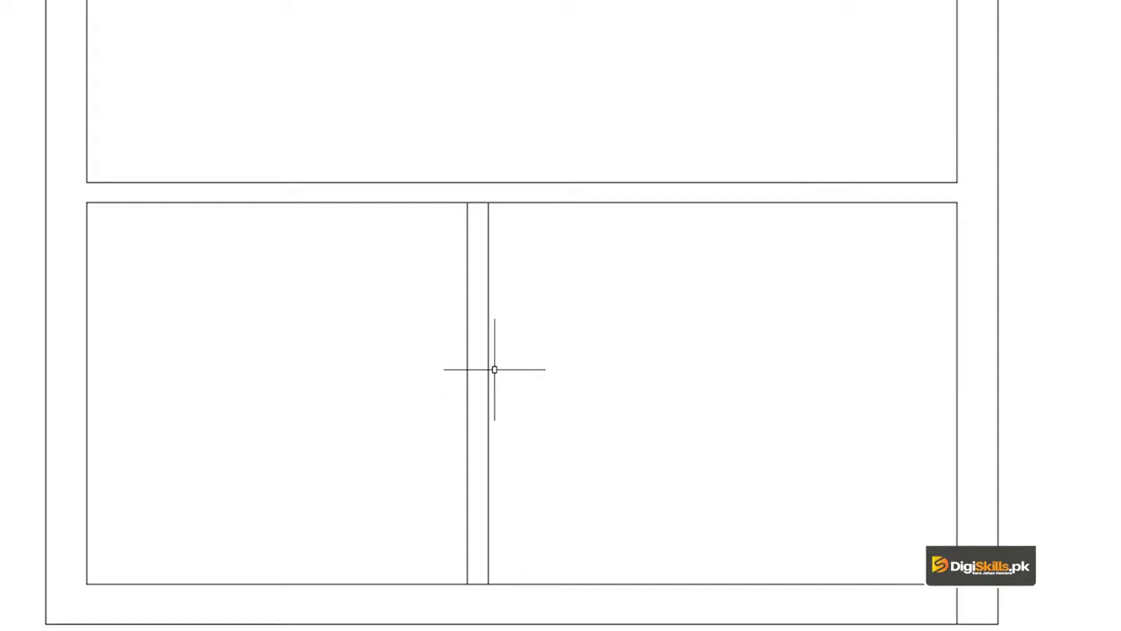
Extend the new wall line up to the room's top line.
left_click(475, 203)
key("Return")
left_click(488, 230)
key("Return")
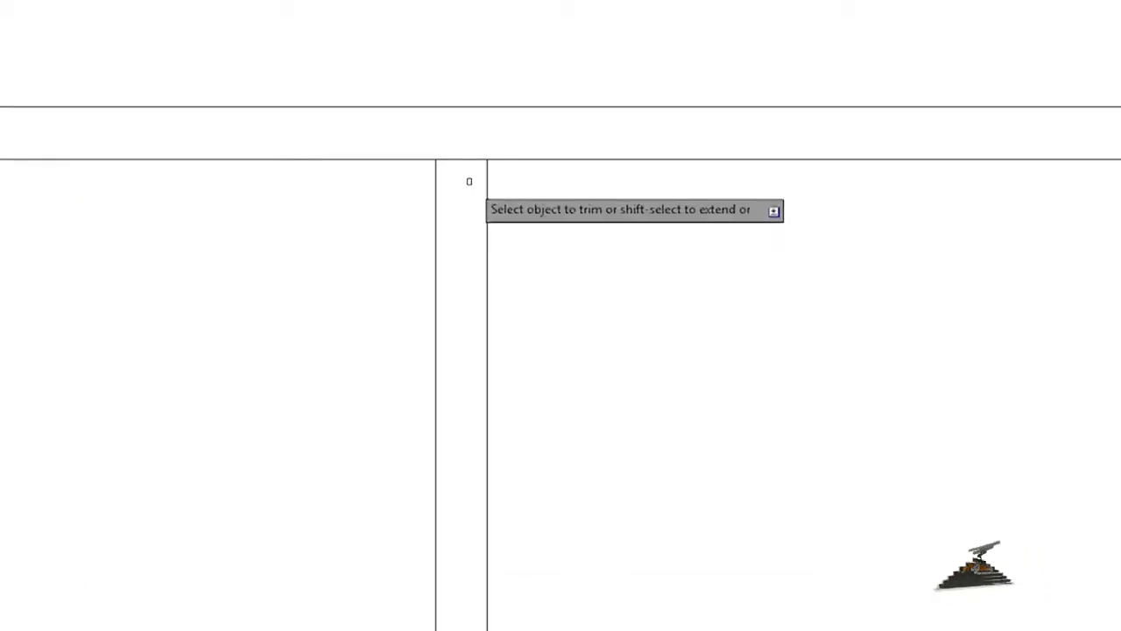
middle_click_drag(477, 489, 448, 183)
scroll(430, 215, "up", 2)
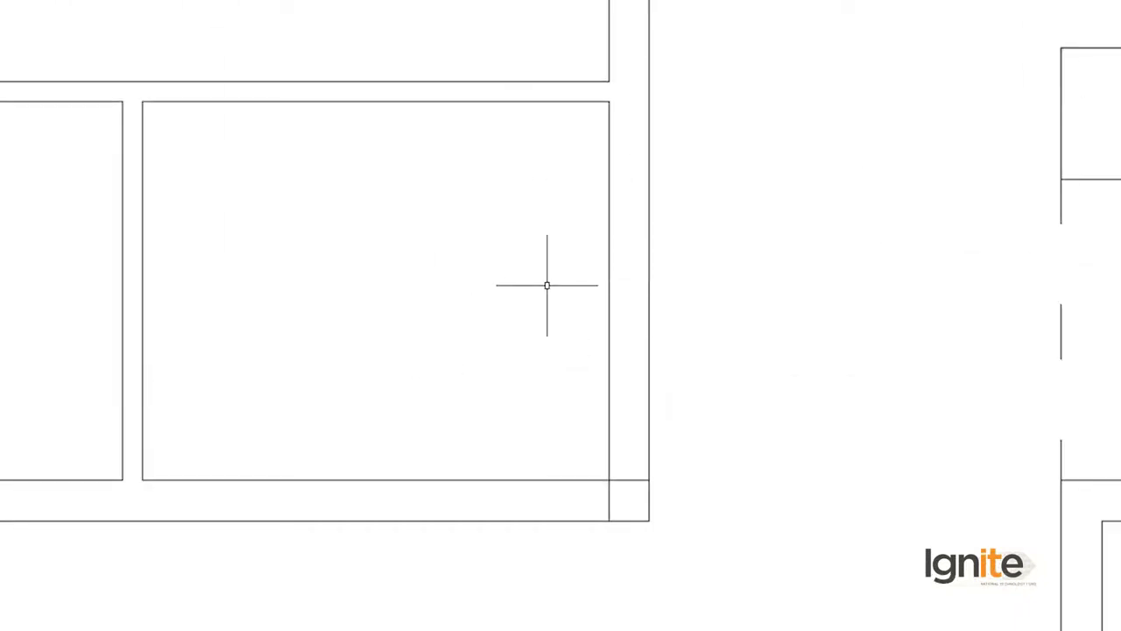
Draw a horizontal dividing line across the right-hand room from the left wall to the right wall.
key("l")
key("Return")
left_click(141, 290)
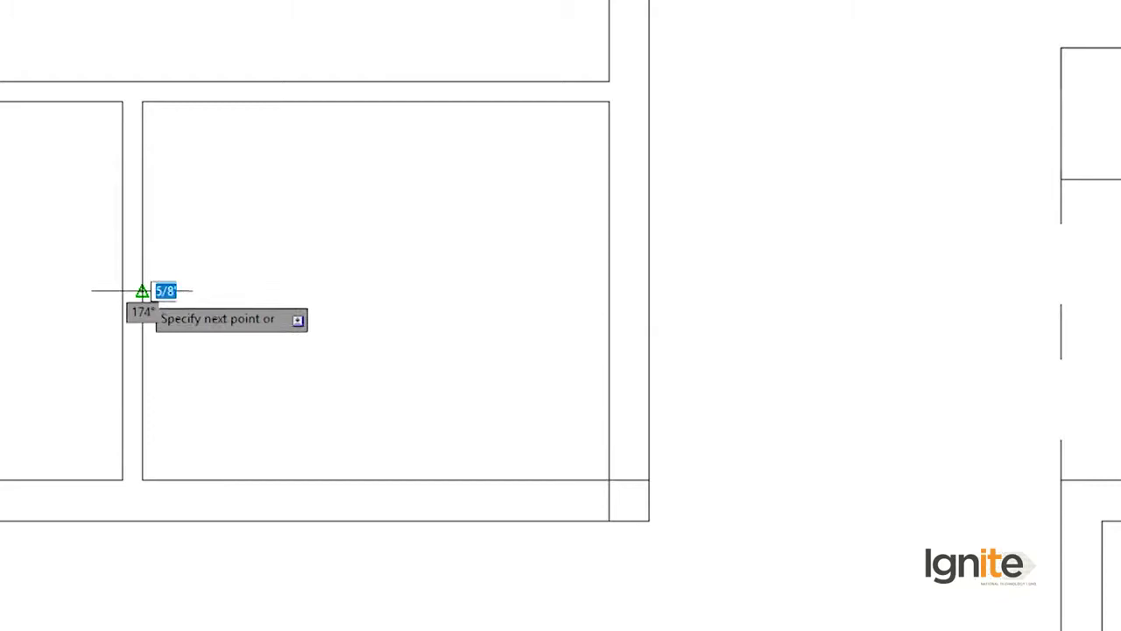
left_click(608, 289)
key("Return")
scroll(569, 342, "up", 2)
scroll(566, 335, "down", 2)
middle_click_drag(563, 338, 621, 344)
type("O")
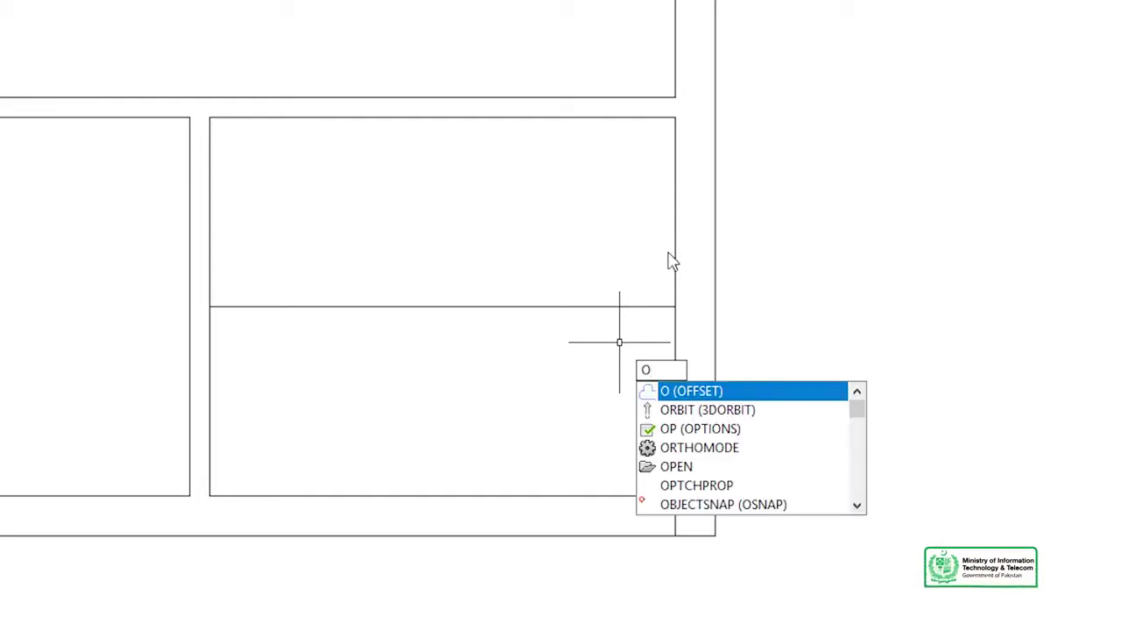
Make a parallel offset copy of the right wall line inside the room.
key("Return")
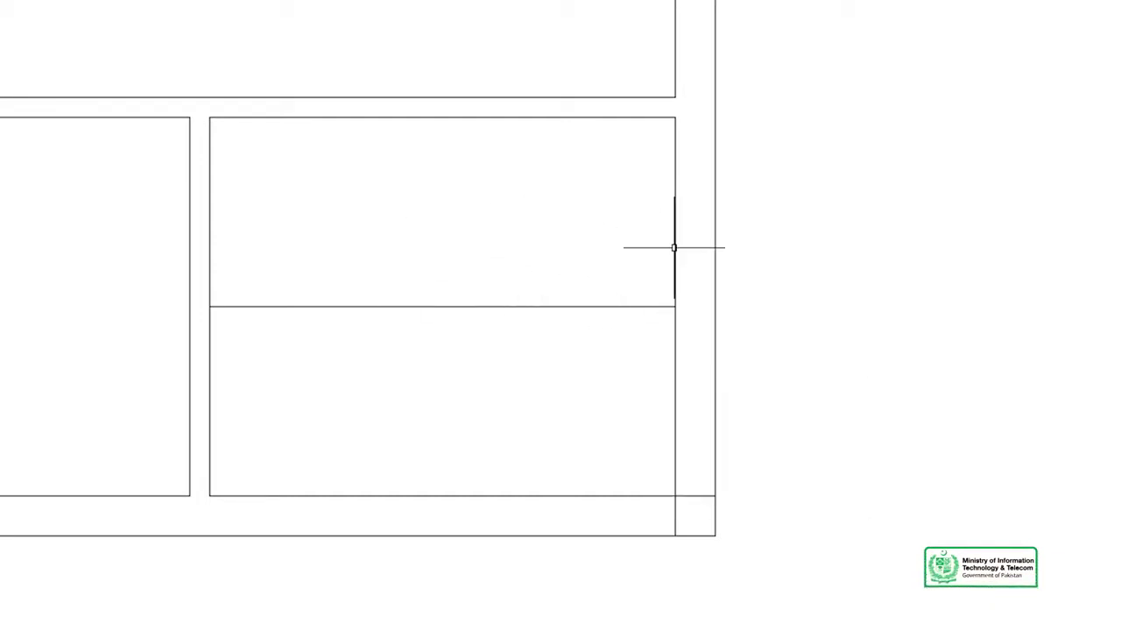
left_click(673, 247)
key("Escape")
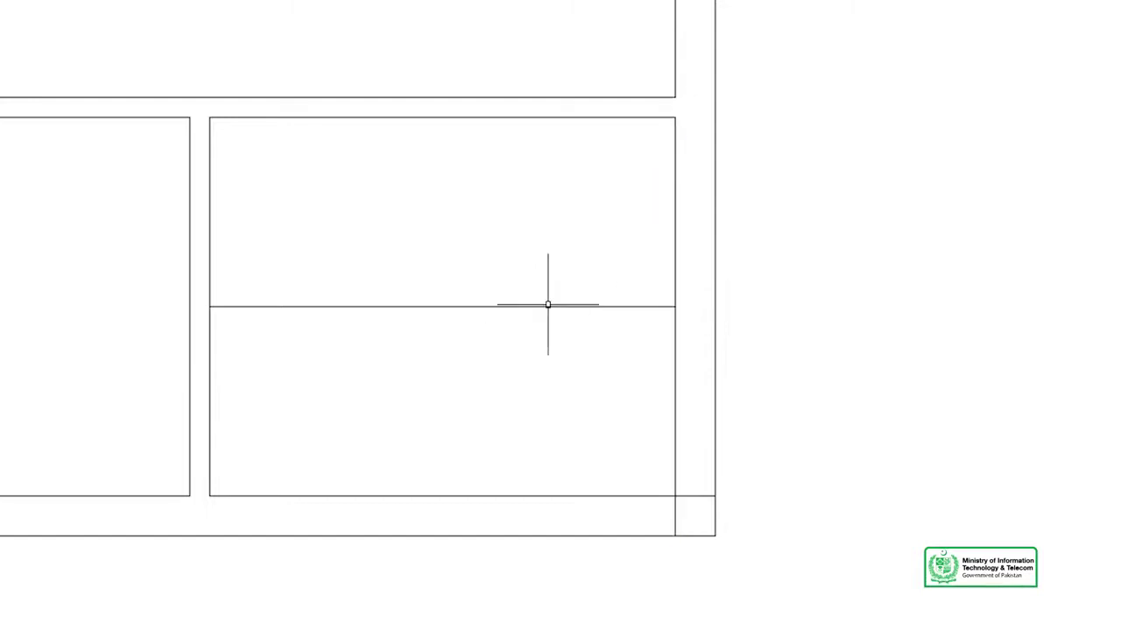
left_click(673, 261)
key("Escape")
type("O")
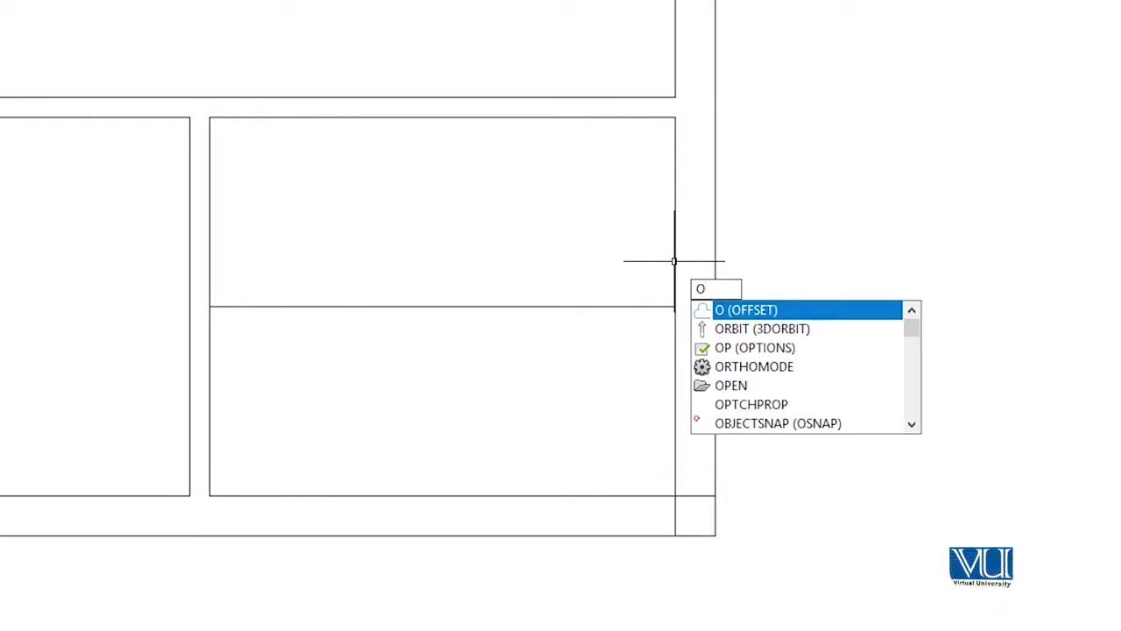
key("Return")
key("Return")
type("1")
left_click(674, 261)
left_click(612, 263)
key("Return")
Trim the upper and lower segments of the extra wall line, undoing the last trim.
left_click(675, 215)
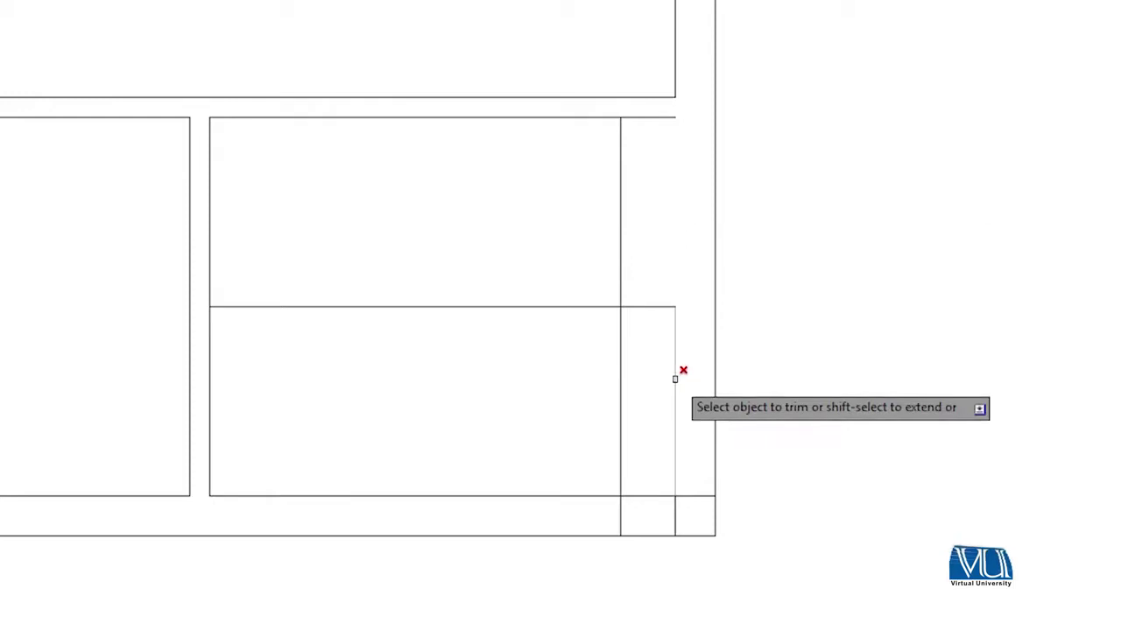
left_click(675, 263)
left_click(663, 346)
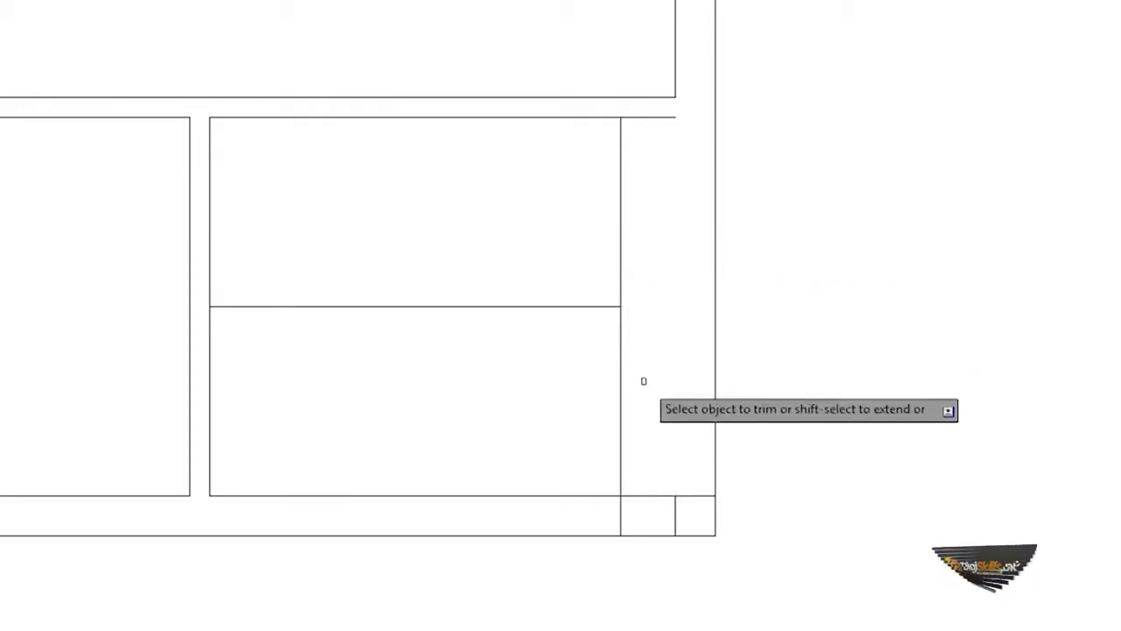
key("ctrl+z")
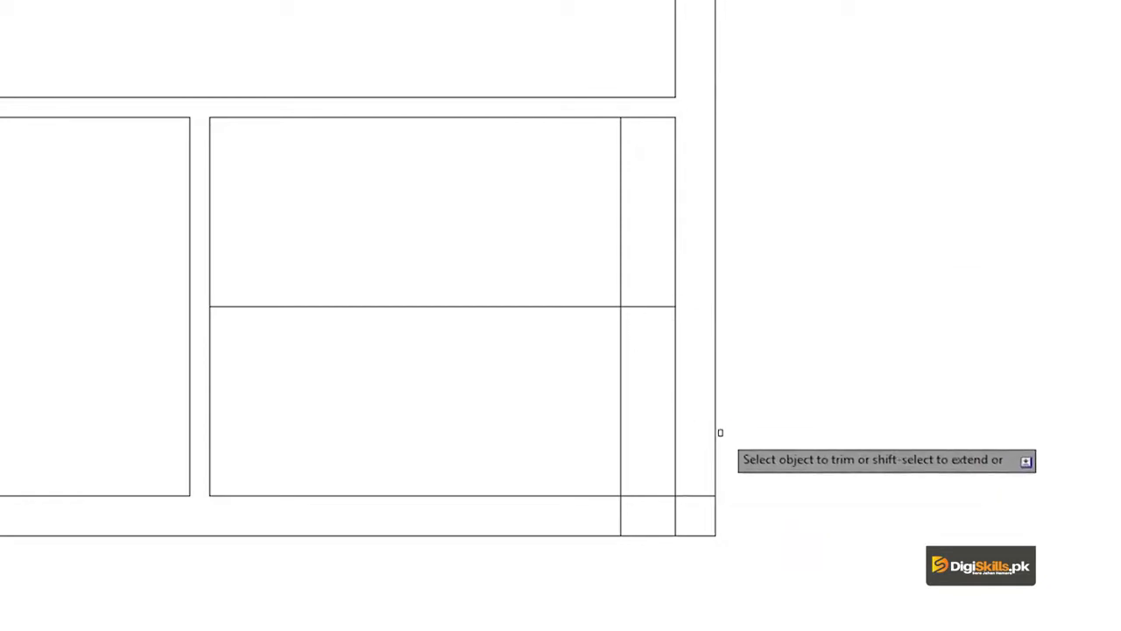
key("Escape")
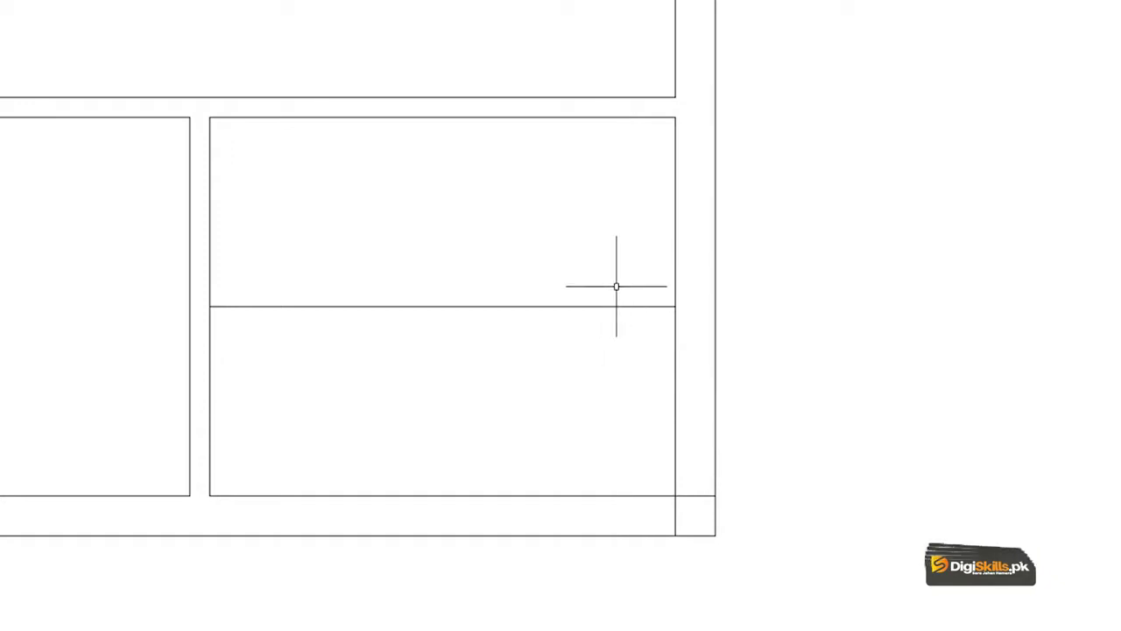
Offset the dividing line 1.5" upward to make it a double wall.
key("o")
key("Return")
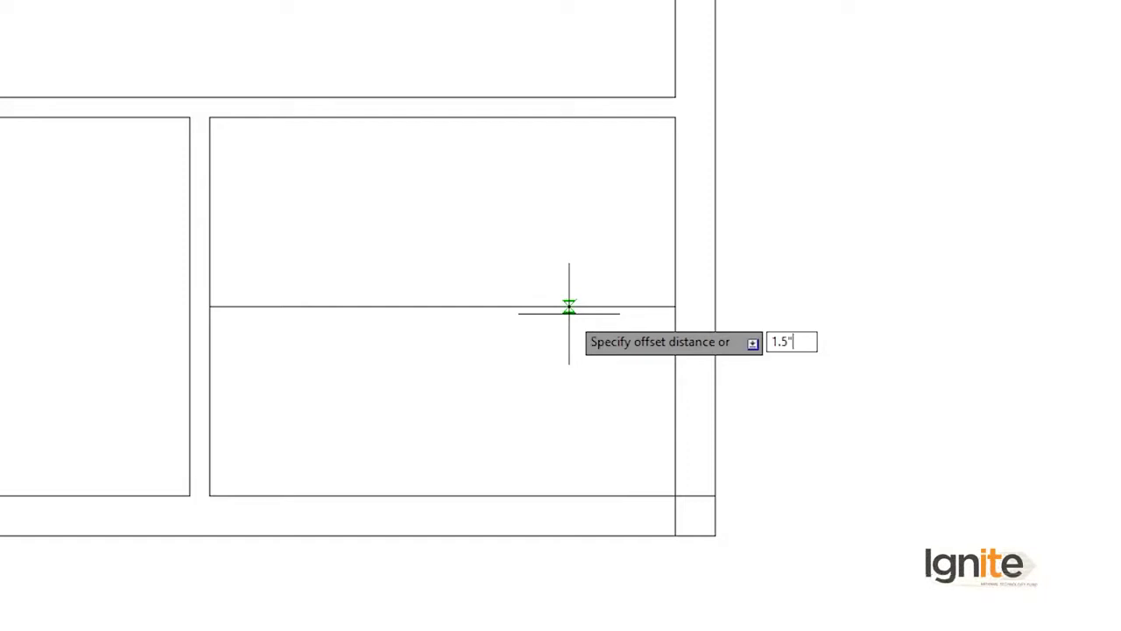
key("Return")
left_click(556, 307)
left_click(553, 263)
scroll(527, 294, "up", 5)
key("Escape")
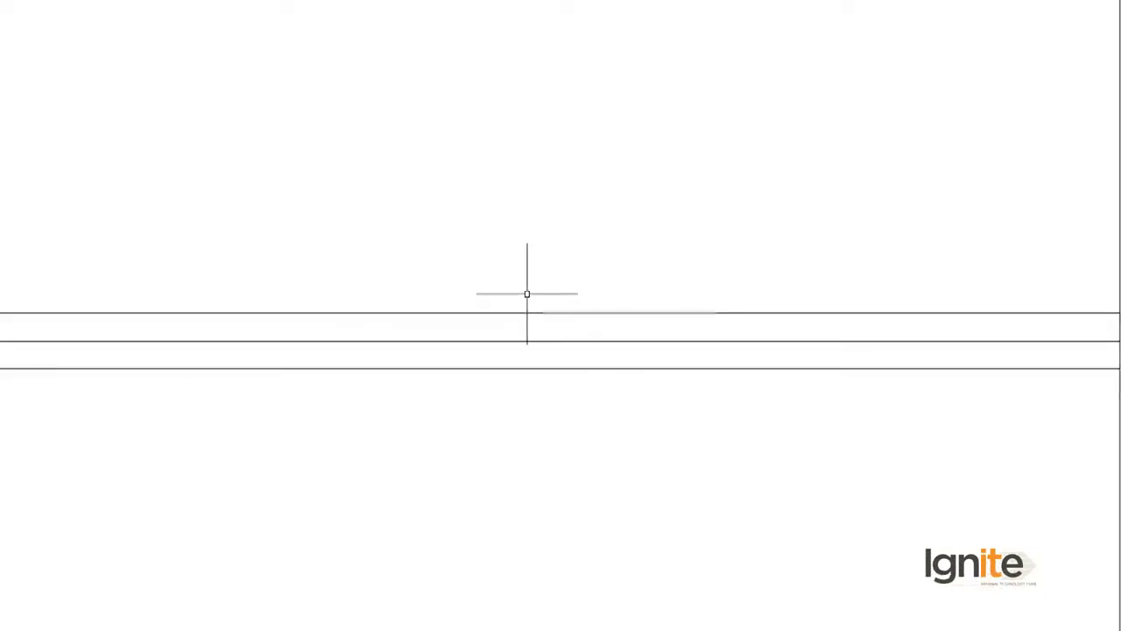
Select and delete the extra middle line.
left_click(509, 345)
key("Escape")
left_click(510, 341)
key("Delete")
scroll(510, 341, "down", 5)
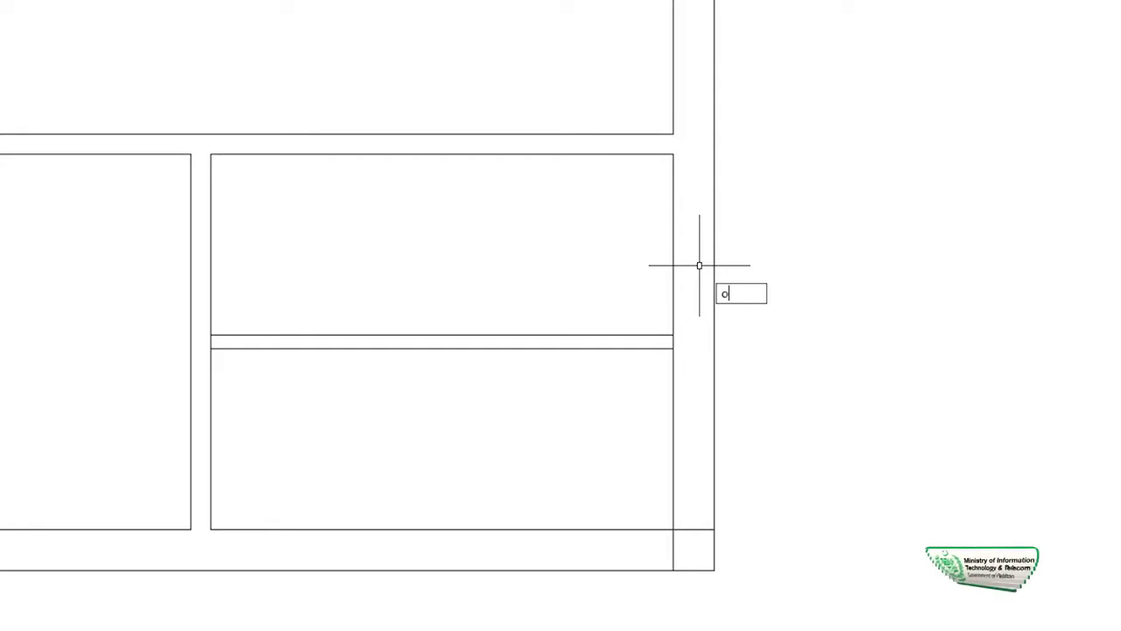
Offset the right wall line repeatedly 8" leftward to create the row of stair treads.
key("Return")
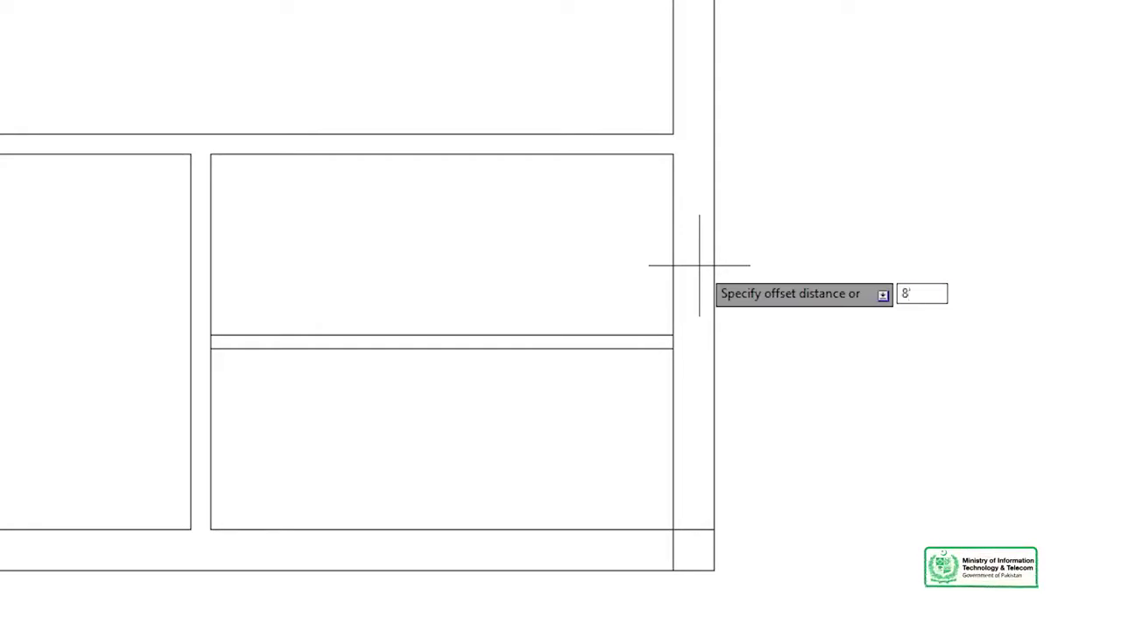
key("Return")
left_click(670, 271)
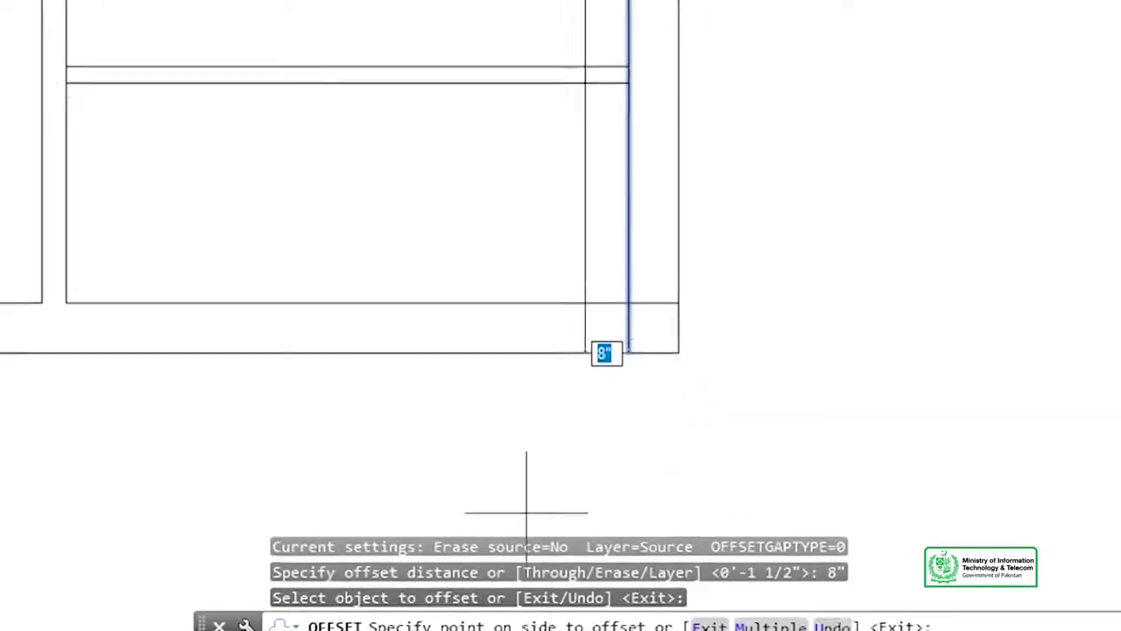
type("M")
key("Return")
left_click(237, 262)
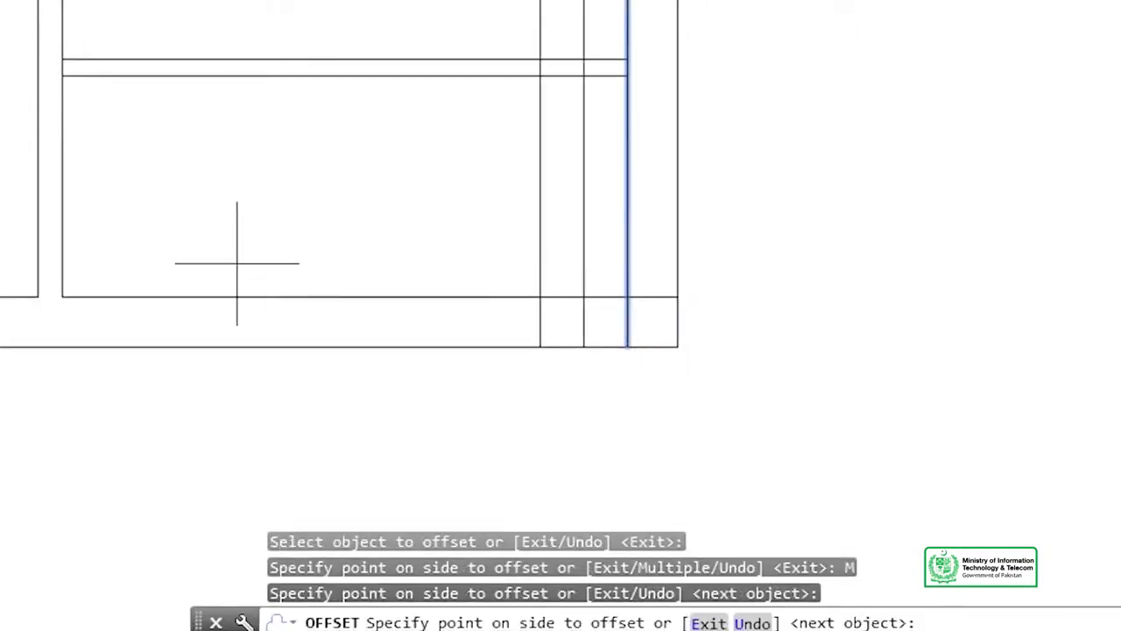
left_click(241, 307)
left_click(245, 345)
left_click(250, 463)
left_click(238, 453)
left_click(226, 442)
left_click(224, 440)
left_click(212, 432)
left_click(194, 430)
left_click(188, 430)
left_click(187, 429)
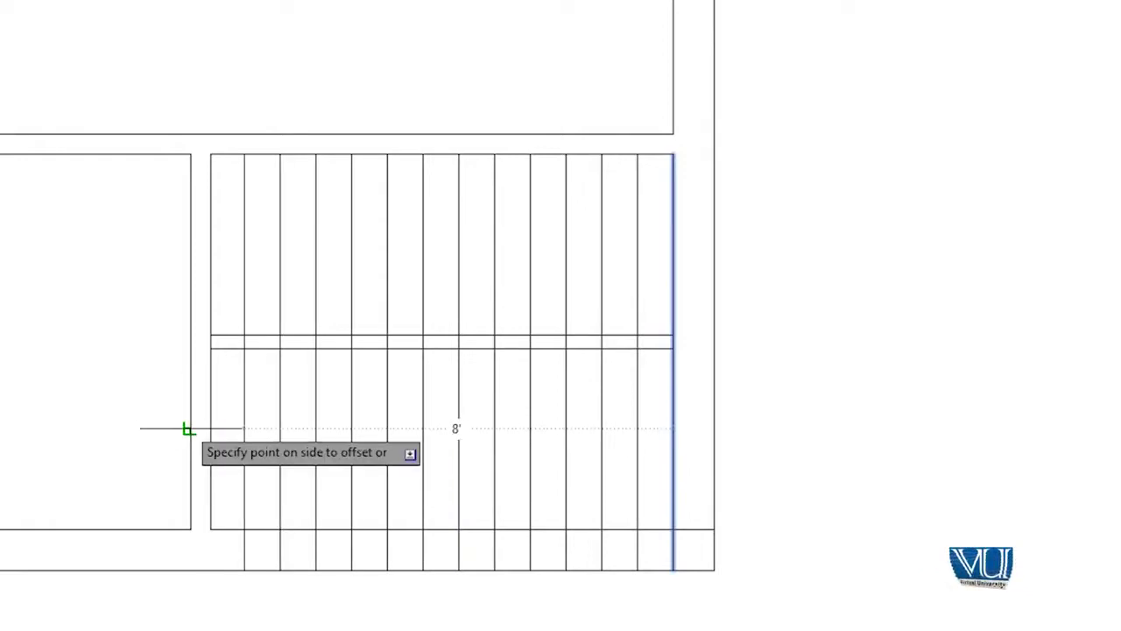
key("Escape")
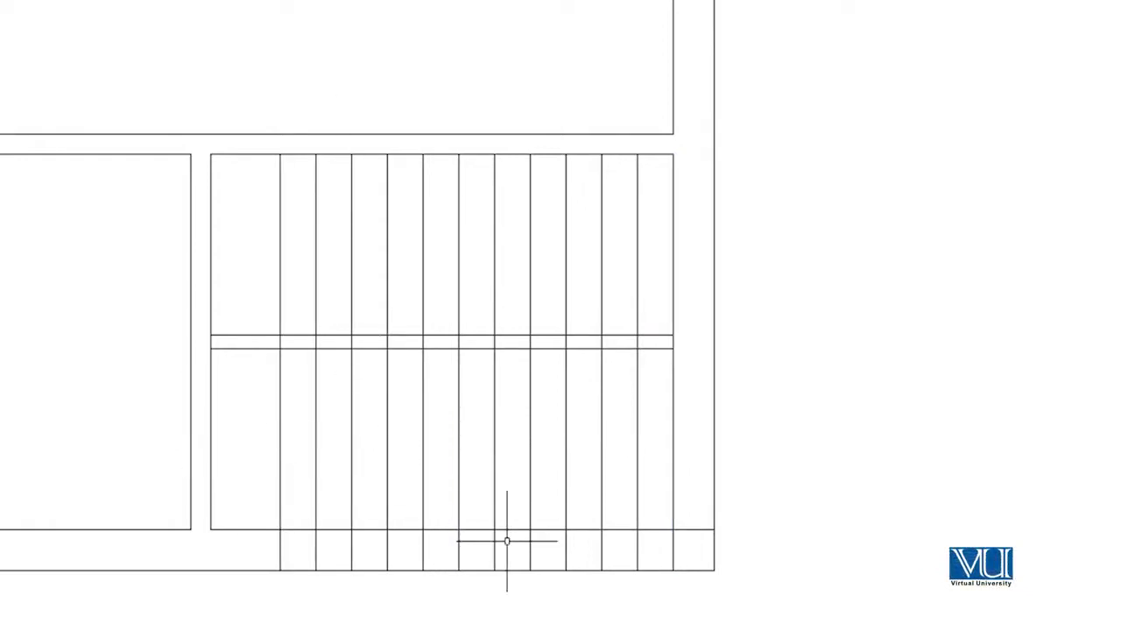
Trim the tread ends out of the bottom wall with a crossing window.
scroll(557, 543, "up", 2)
middle_click_drag(530, 535, 608, 471)
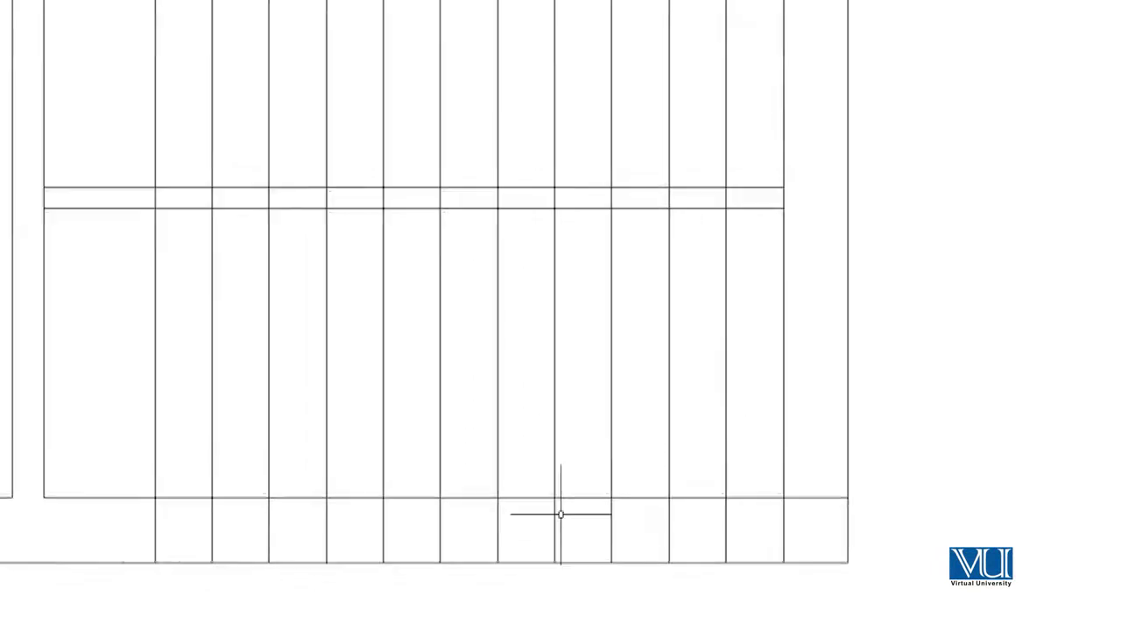
type("tr")
key("Return")
key("Return")
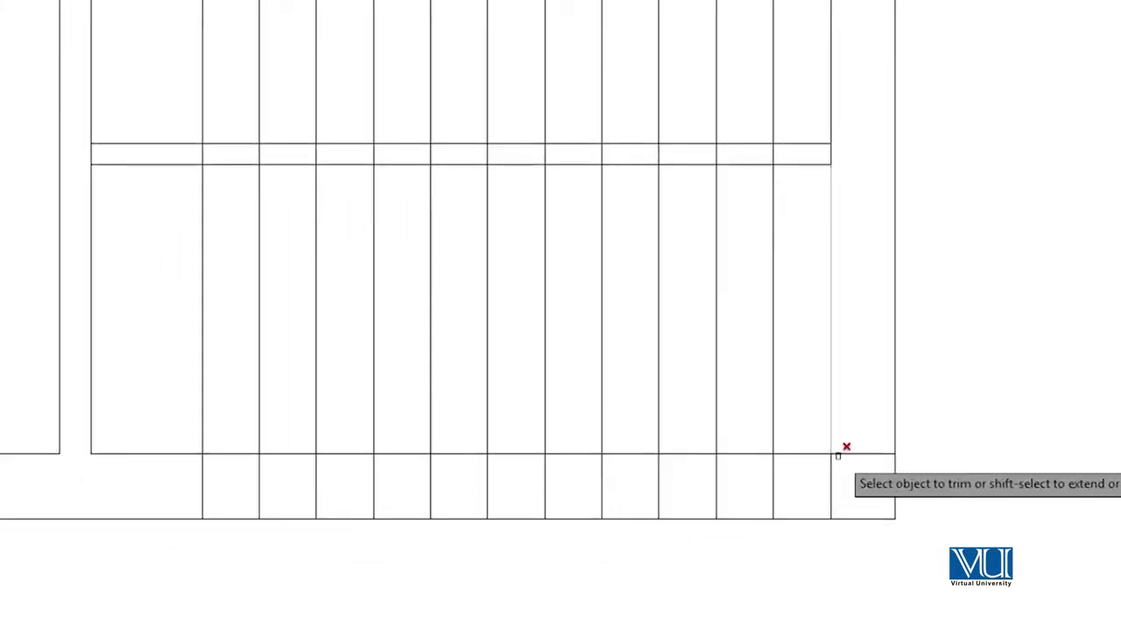
left_click(852, 481)
left_click(155, 493)
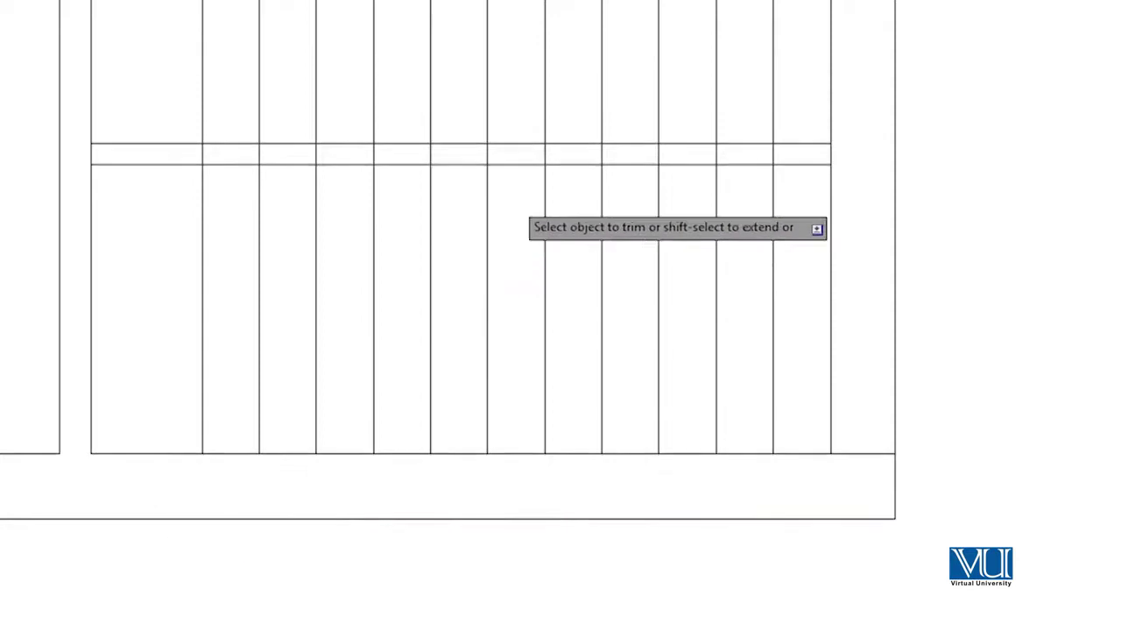
scroll(560, 316, "up", 2)
scroll(1074, 170, "down", 2)
Trim the treads out of the middle double wall.
left_click(1076, 169)
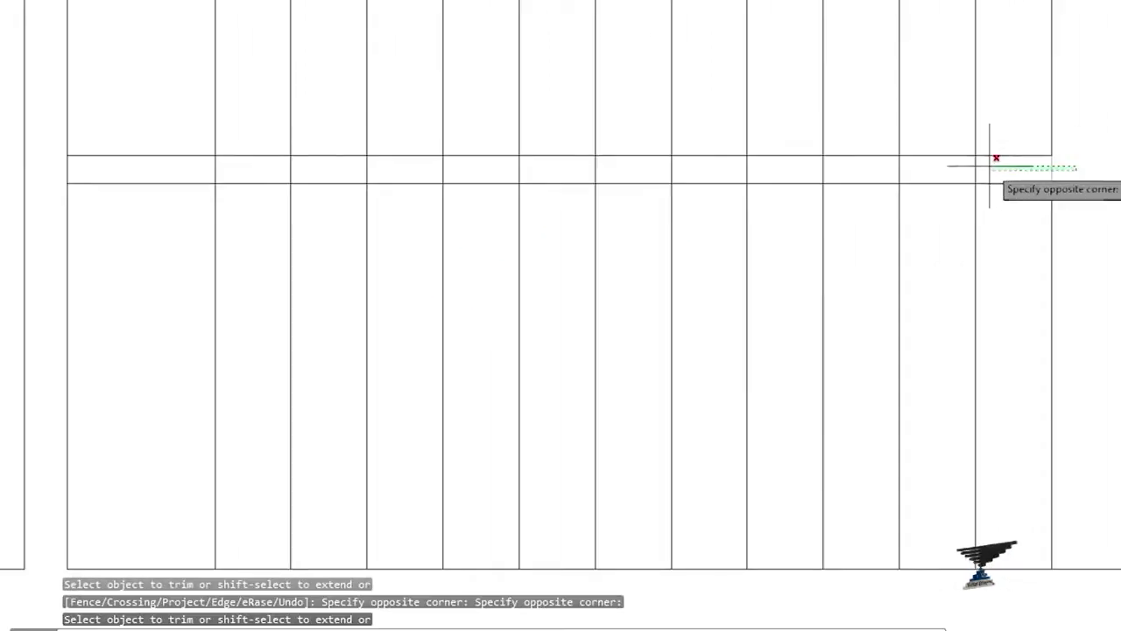
left_click(145, 172)
scroll(323, 158, "down", 3)
middle_click_drag(373, 55, 225, 315)
middle_click_drag(476, 488, 443, 307)
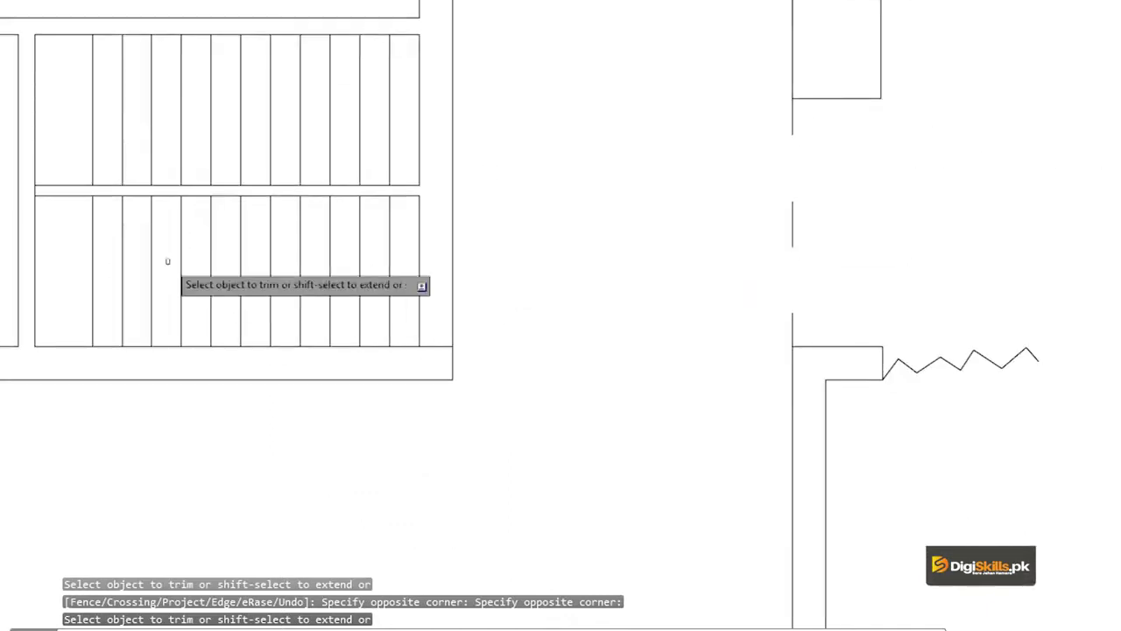
middle_click_drag(166, 260, 218, 424)
scroll(217, 424, "up", 1)
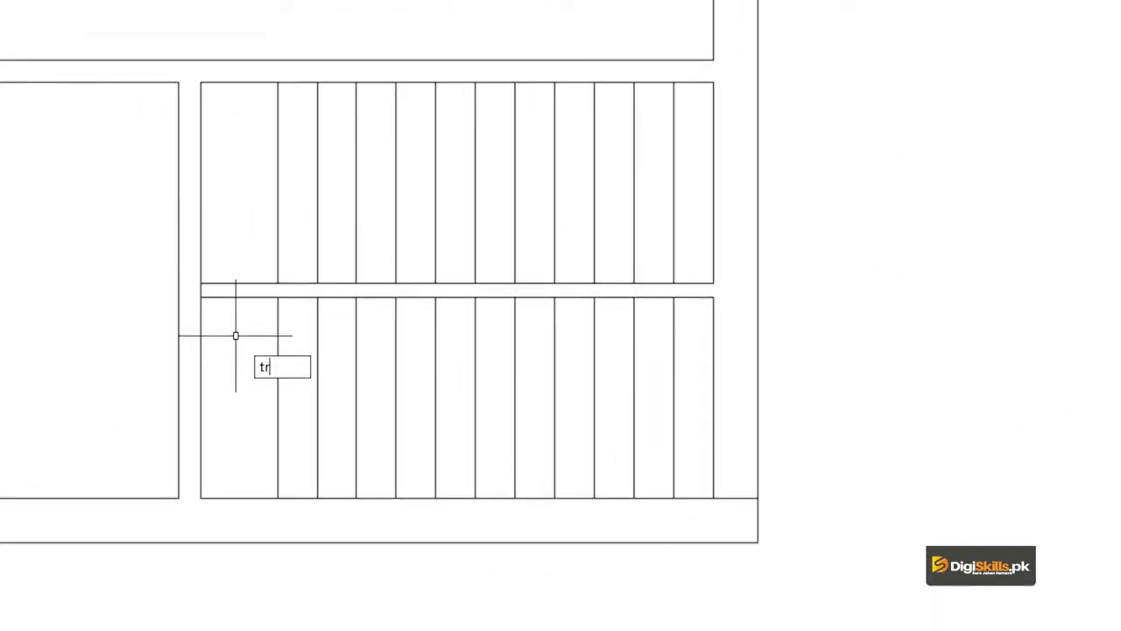
Trim the middle wall's left end to open the landing.
key("Return")
left_click(222, 237)
left_click(229, 362)
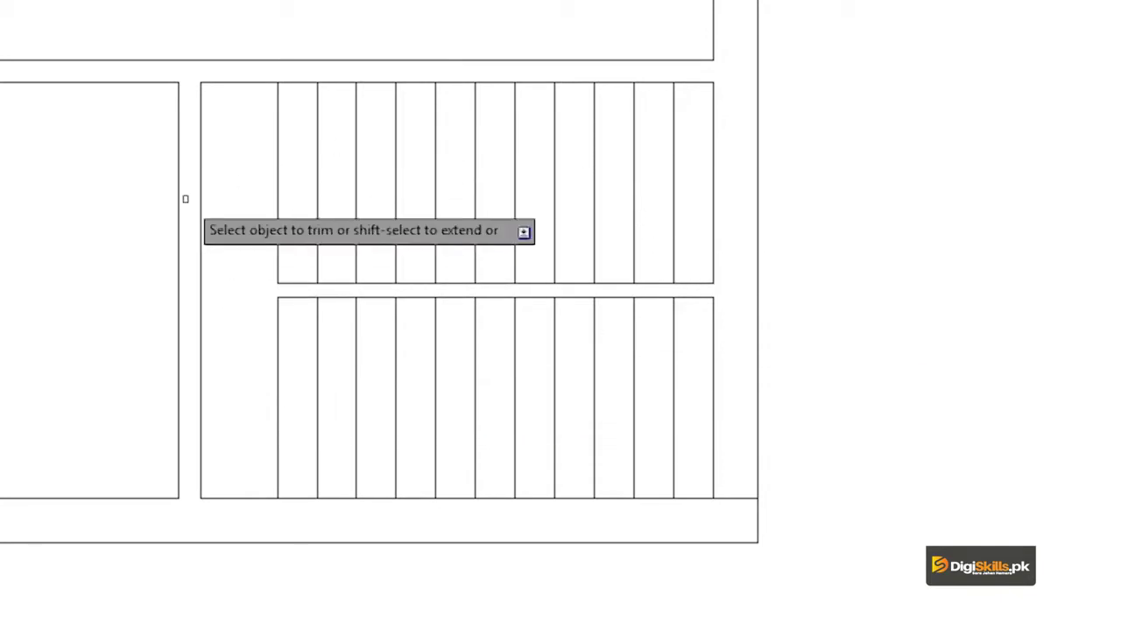
scroll(718, 284, "down", 3)
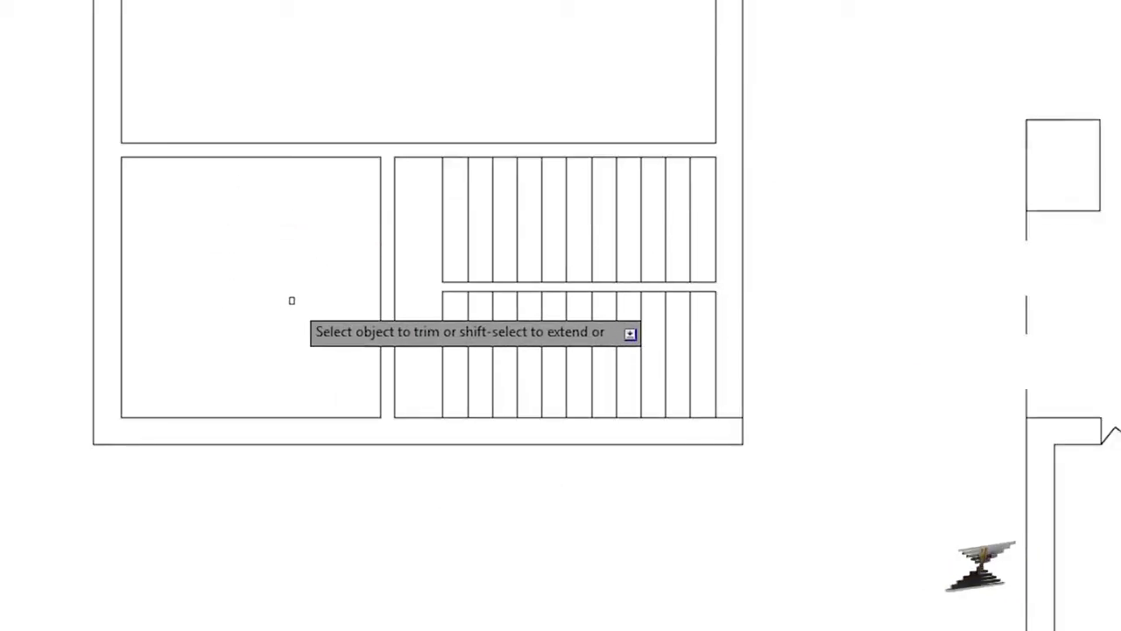
scroll(292, 301, "down", 5)
middle_click_drag(371, 175, 347, 429)
scroll(348, 430, "down", 2)
scroll(494, 7, "down", 2)
scroll(301, 93, "down", 2)
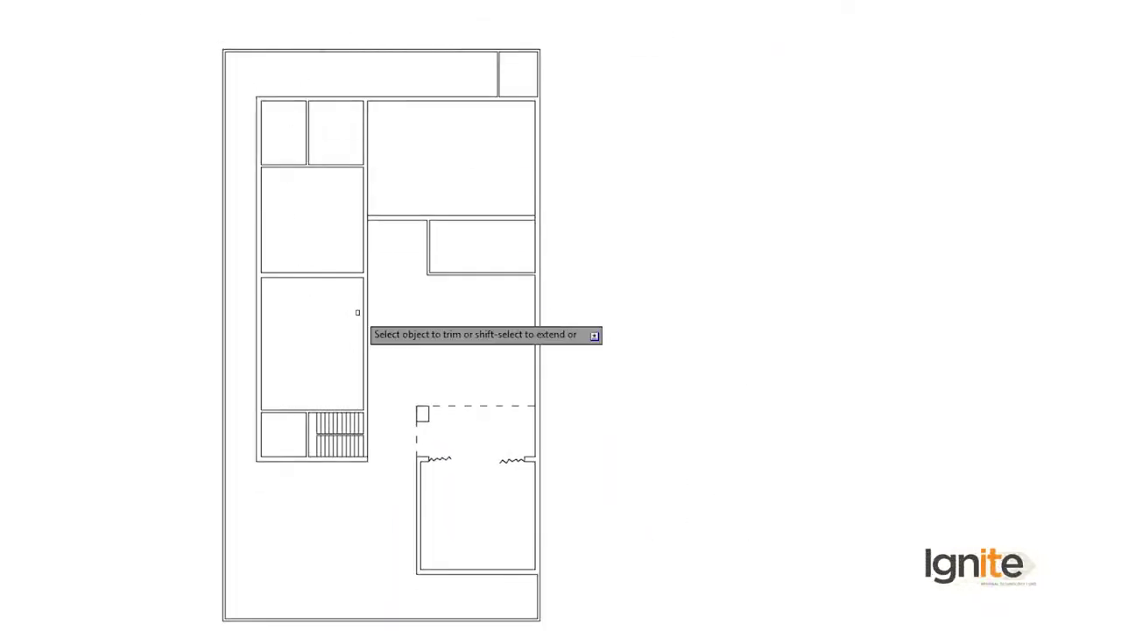